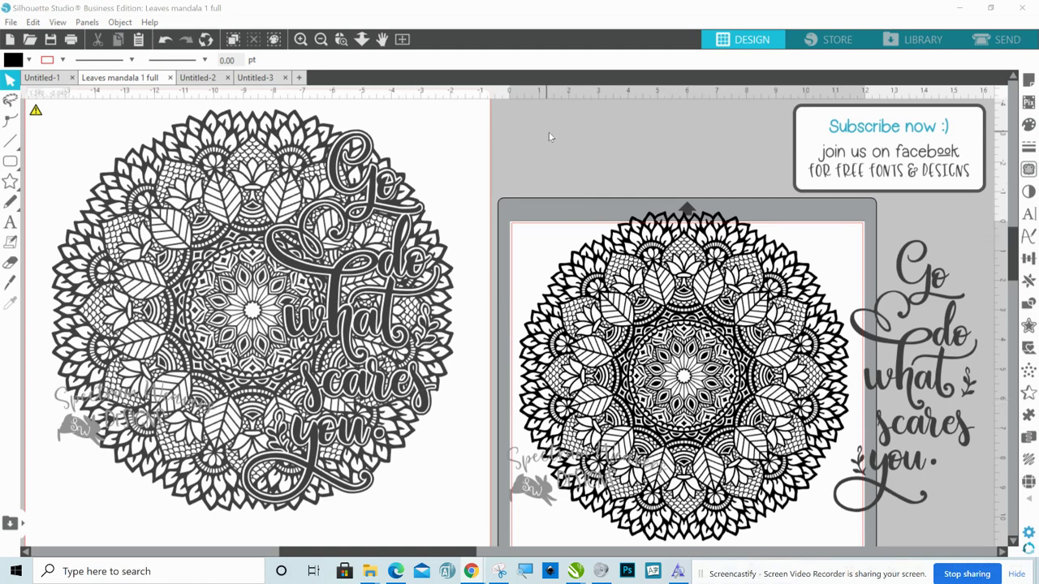
{"action": "left_click_drag", "start_coordinate": [548, 132], "coordinate": [58, 423]}
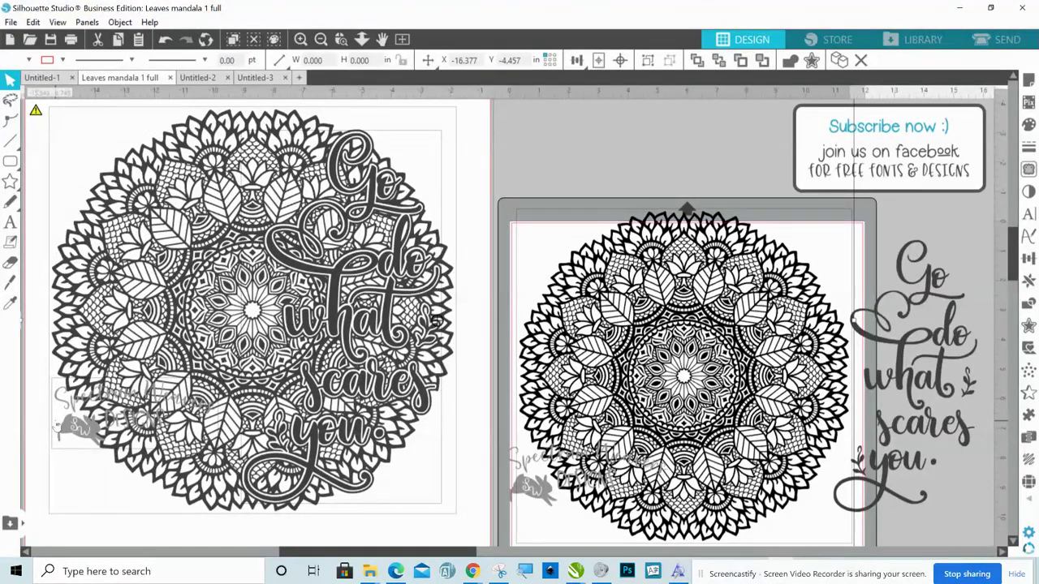
{"action": "key", "text": "Delete"}
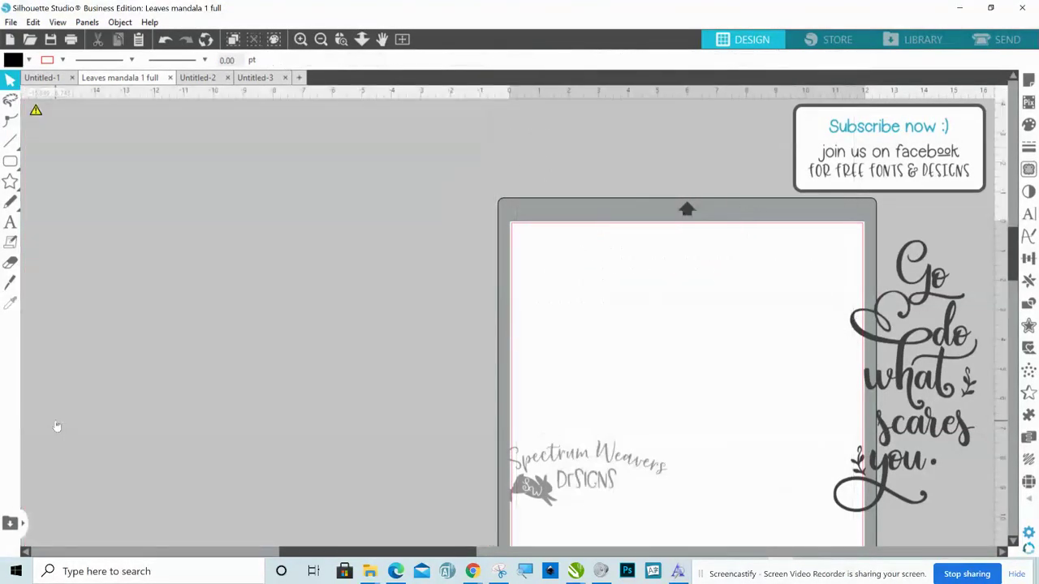
{"action": "left_click", "coordinate": [32, 22]}
{"action": "left_click", "coordinate": [34, 38]}
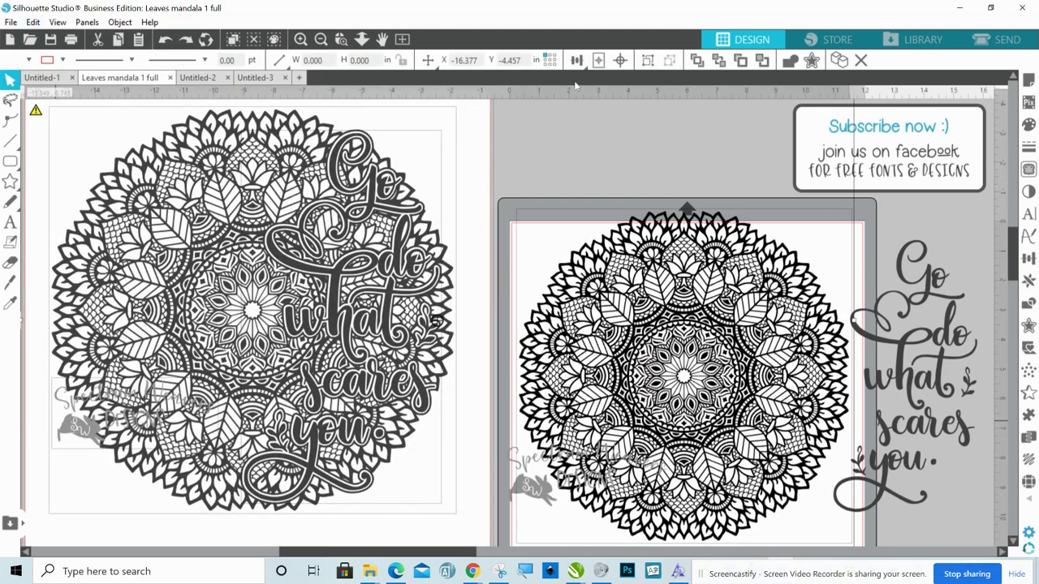
{"action": "left_click", "coordinate": [515, 122]}
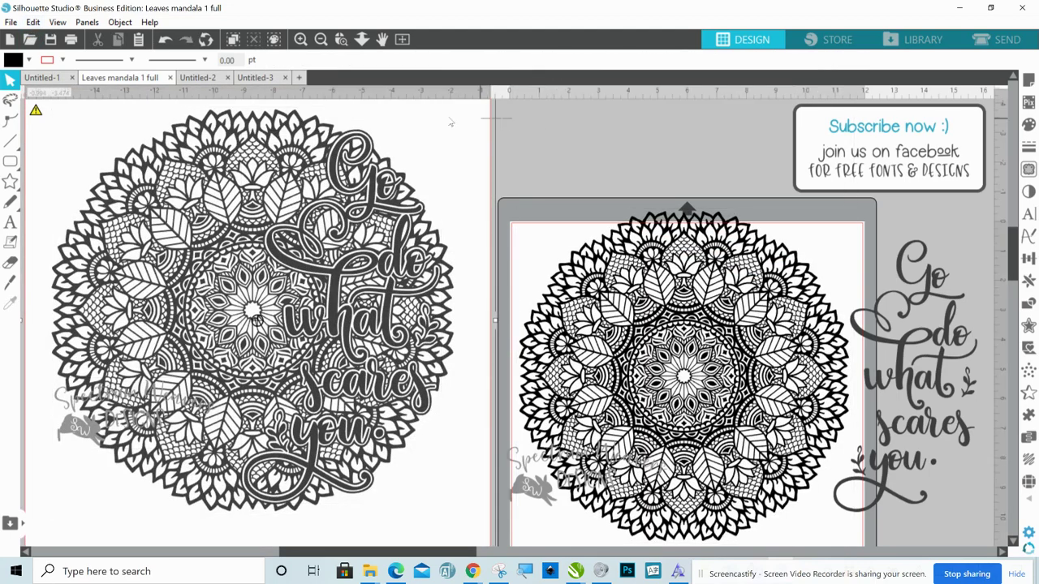
Delete the combined mandala-and-quote design beside the mat, and move the logo left behind to above the mat
{"action": "left_click", "coordinate": [313, 162]}
{"action": "key", "text": "Delete"}
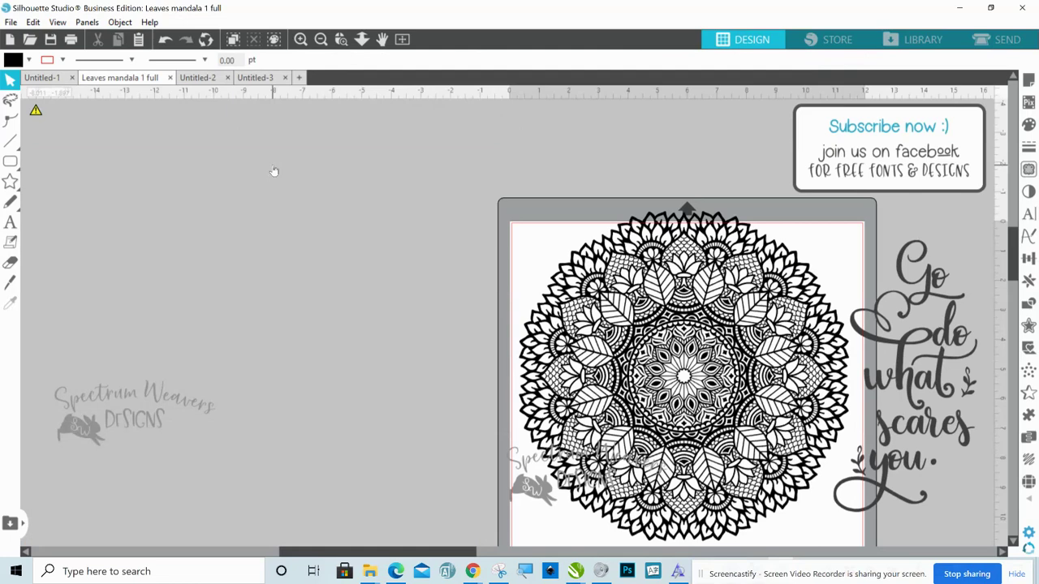
{"action": "left_click", "coordinate": [82, 415]}
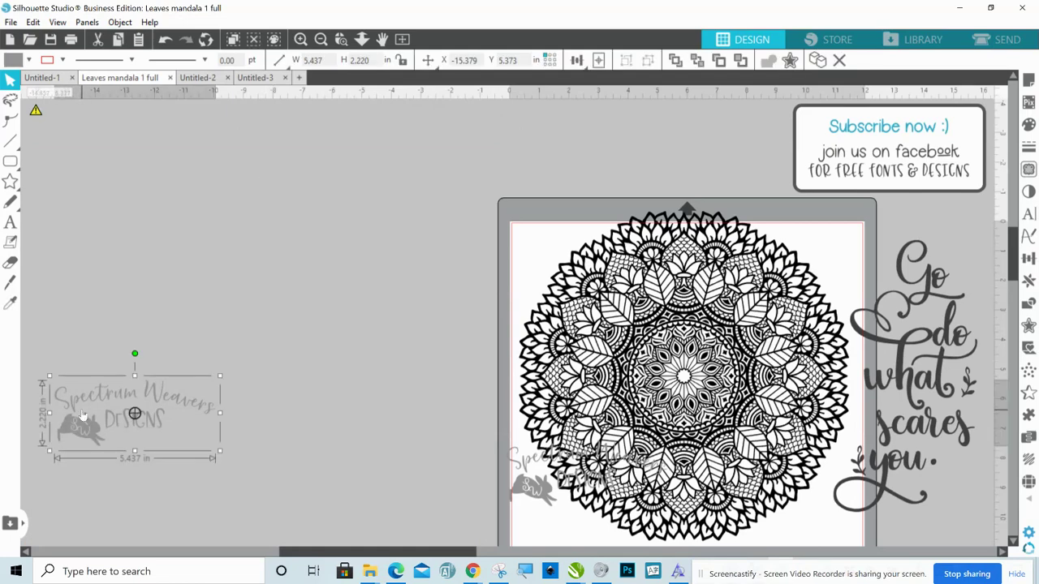
{"action": "left_click_drag", "start_coordinate": [82, 414], "coordinate": [656, 150]}
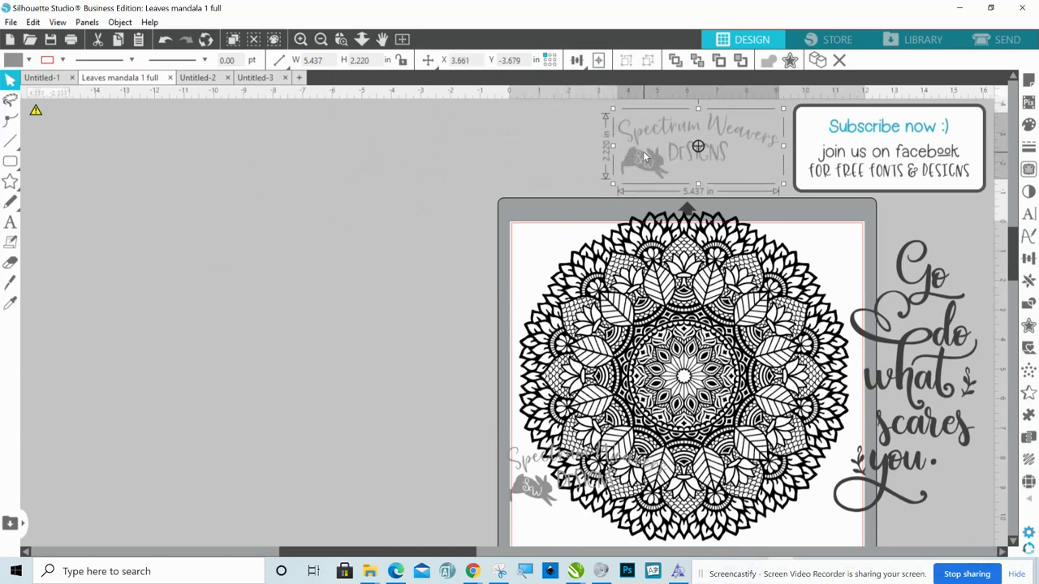
Move the mandala and its overlapping logo to the left of the mat and enlarge them together to about 14.08 in wide
{"action": "left_click", "coordinate": [645, 300]}
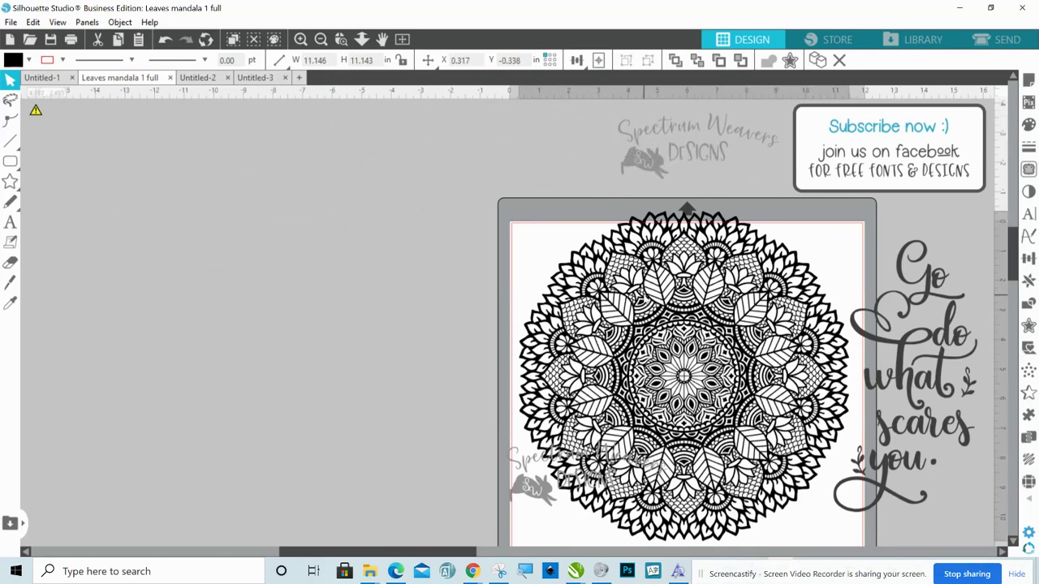
{"action": "left_click_drag", "start_coordinate": [386, 300], "coordinate": [222, 397]}
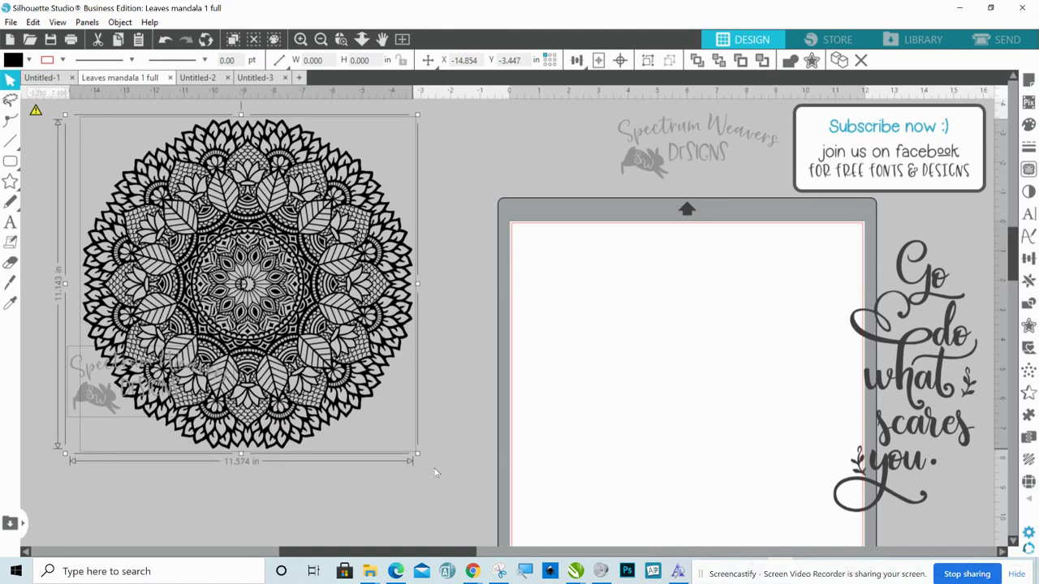
{"action": "left_click_drag", "start_coordinate": [549, 533], "coordinate": [516, 502]}
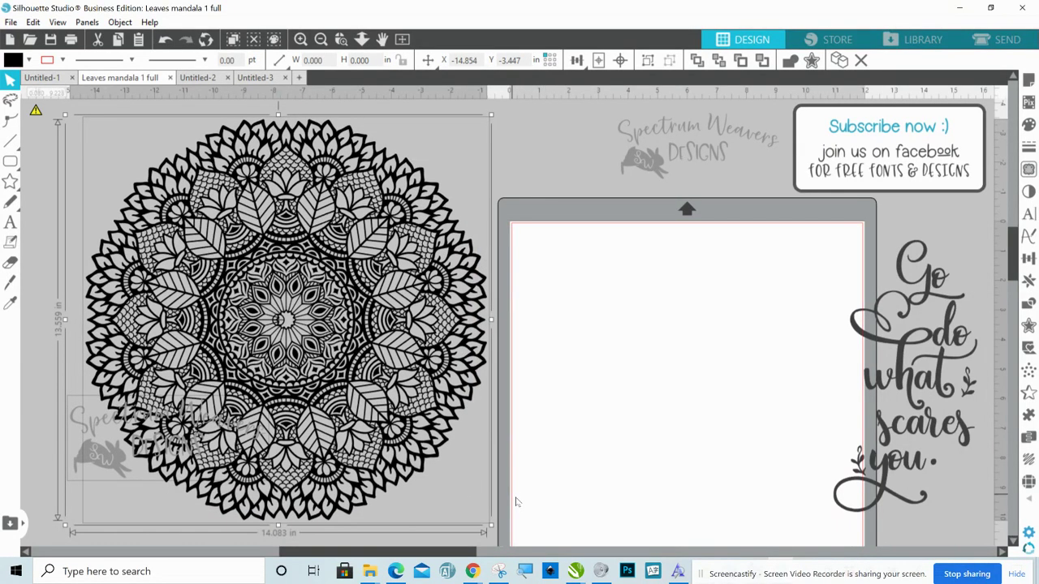
{"action": "left_click", "coordinate": [669, 379]}
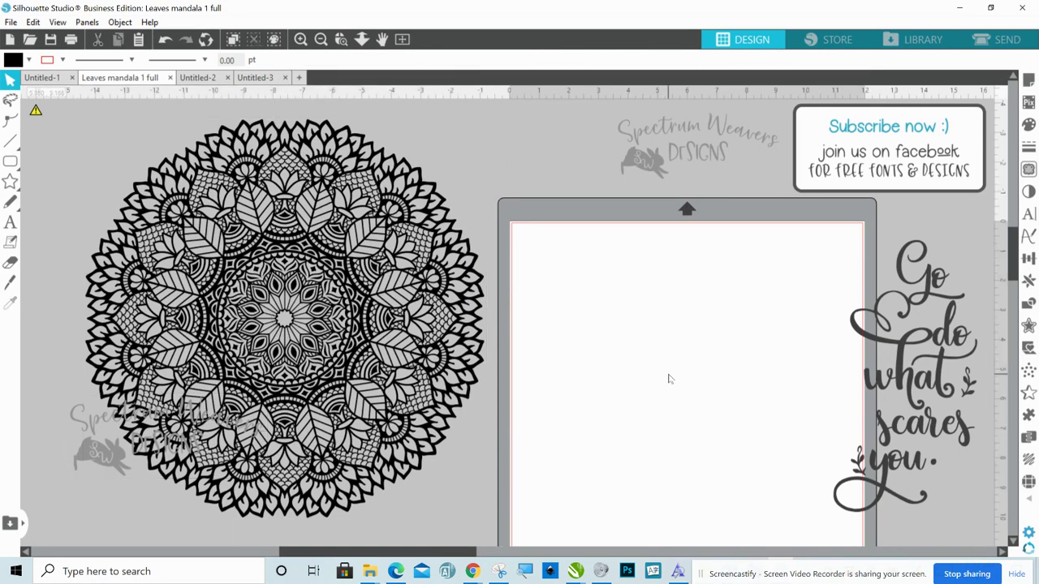
Move the quote onto the mat and enlarge it to about 5.61 by 10.62 in, checking its size against the mandala
{"action": "left_click_drag", "start_coordinate": [906, 365], "coordinate": [768, 378]}
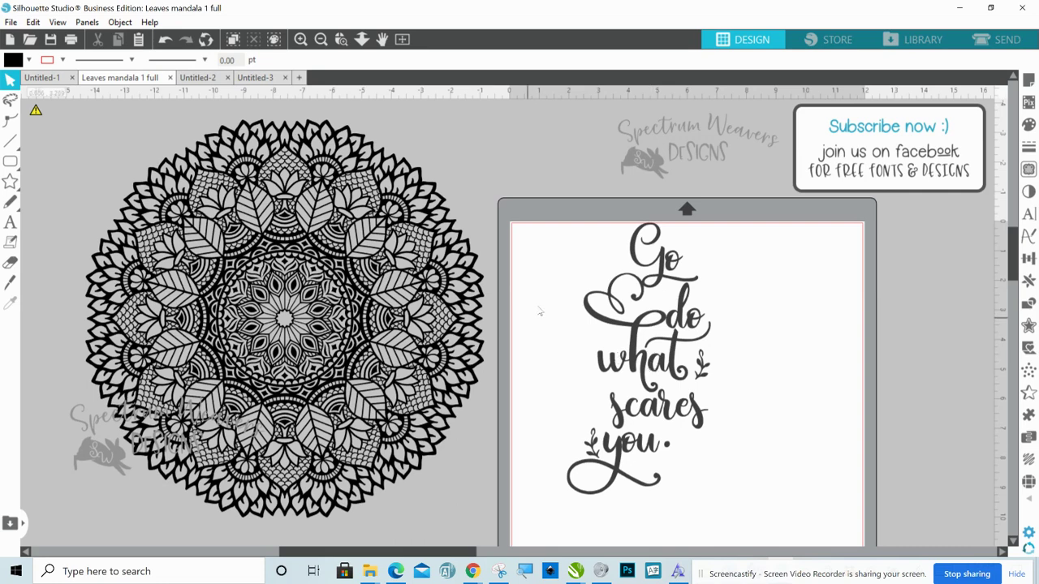
{"action": "left_click", "coordinate": [664, 374]}
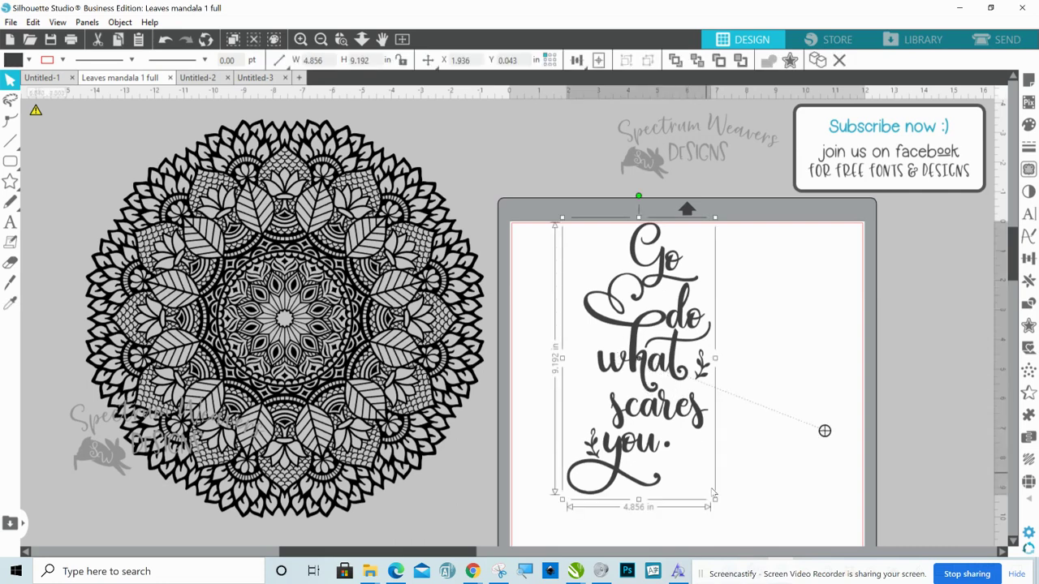
{"action": "left_click_drag", "start_coordinate": [715, 500], "coordinate": [734, 552]}
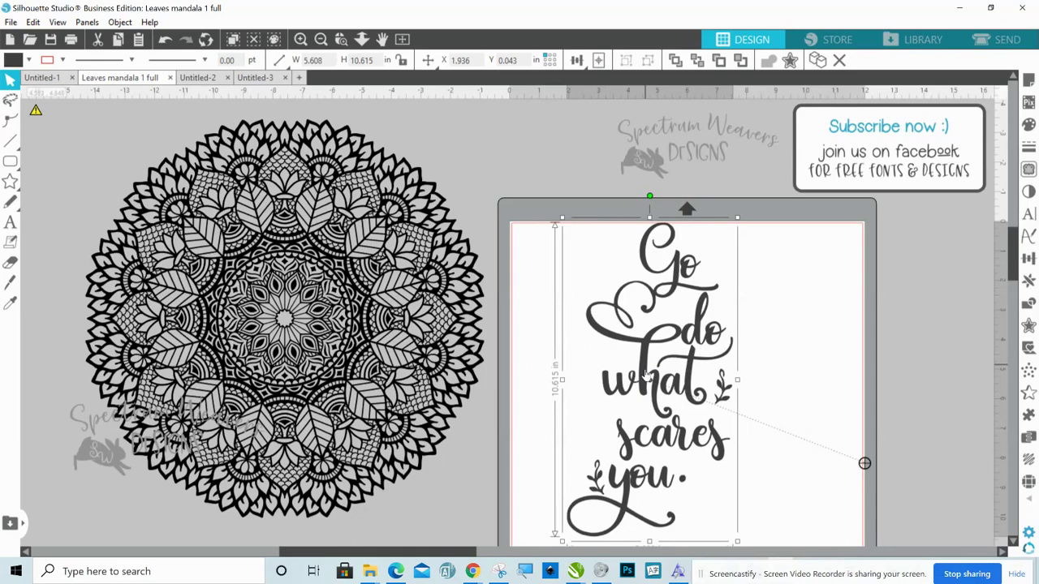
{"action": "left_click_drag", "start_coordinate": [645, 376], "coordinate": [388, 323]}
{"action": "left_click_drag", "start_coordinate": [462, 324], "coordinate": [666, 355]}
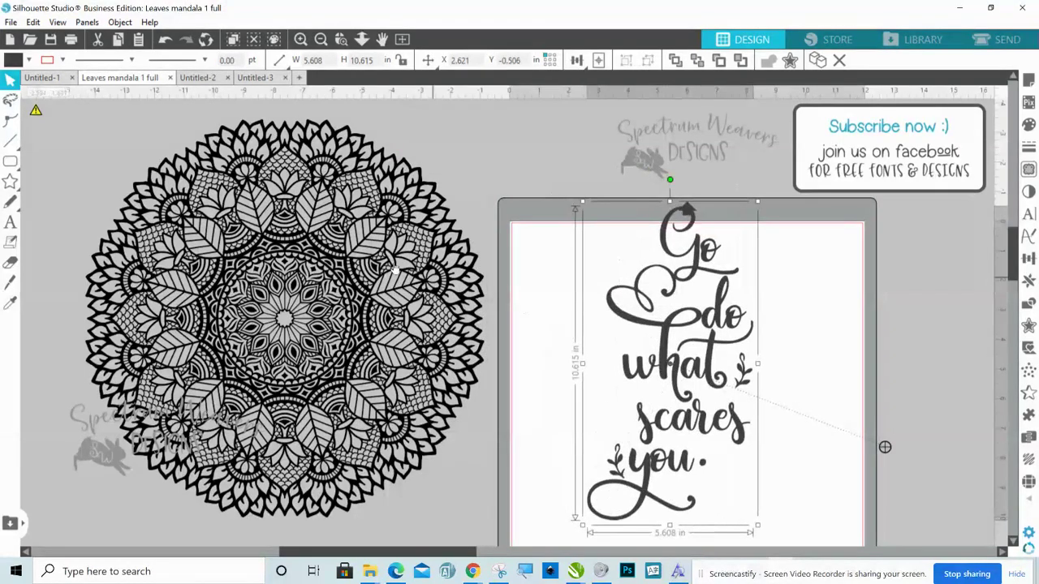
Change the mandala's fill colour to medium grey
{"action": "left_click", "coordinate": [393, 263]}
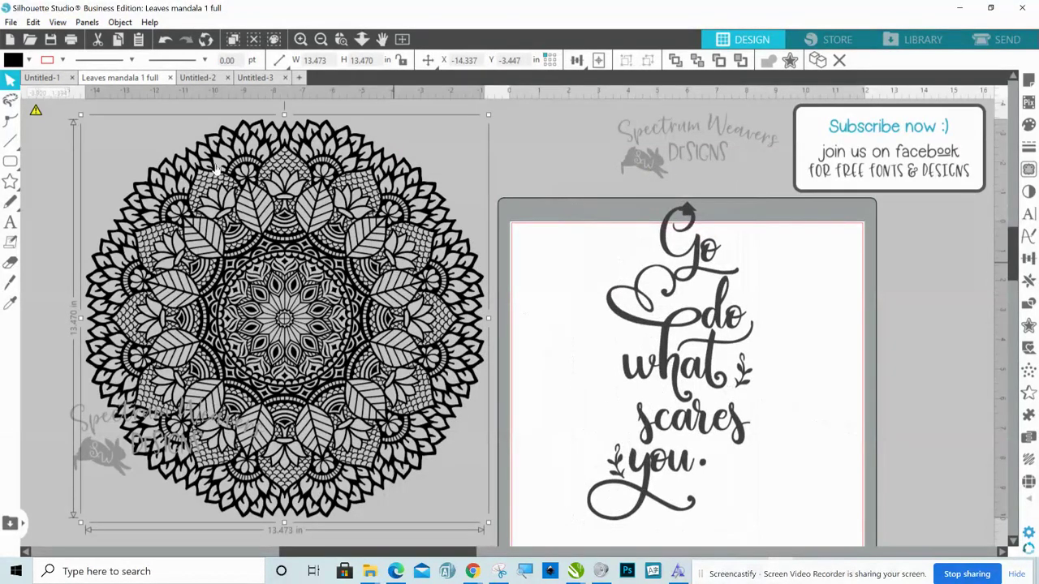
{"action": "left_click", "coordinate": [30, 61]}
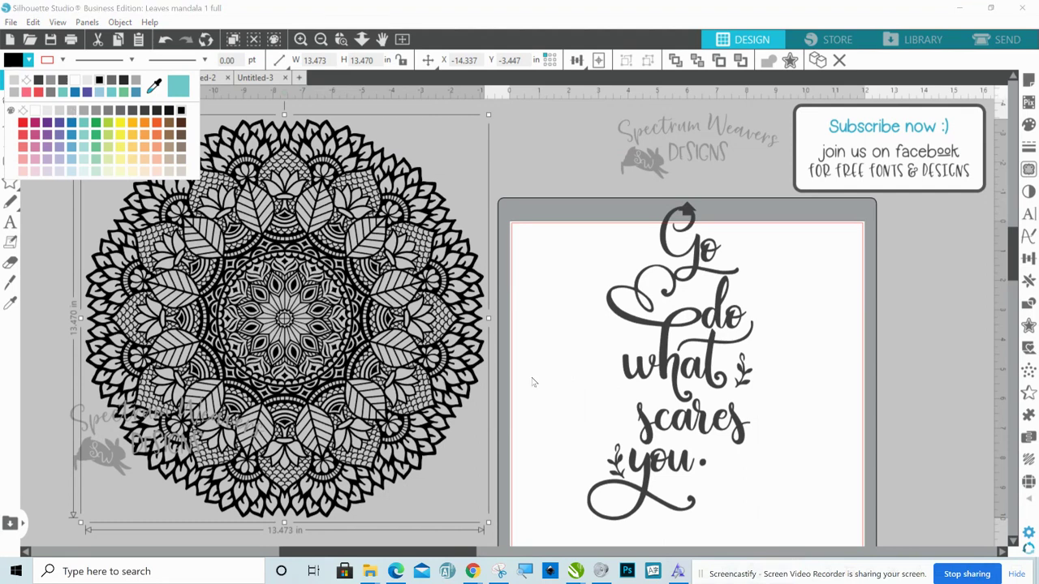
{"action": "left_click", "coordinate": [26, 80]}
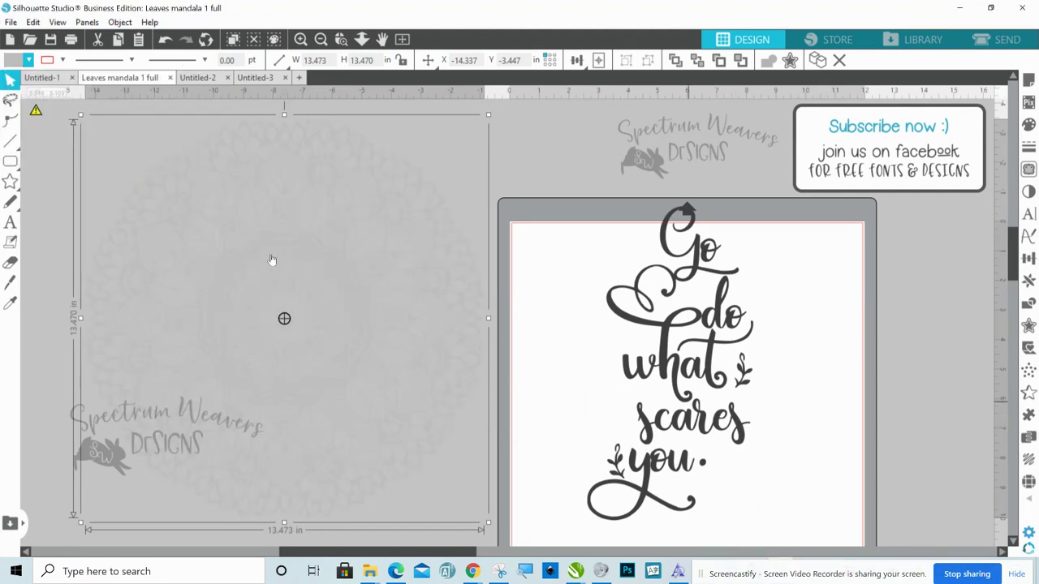
{"action": "left_click", "coordinate": [29, 61]}
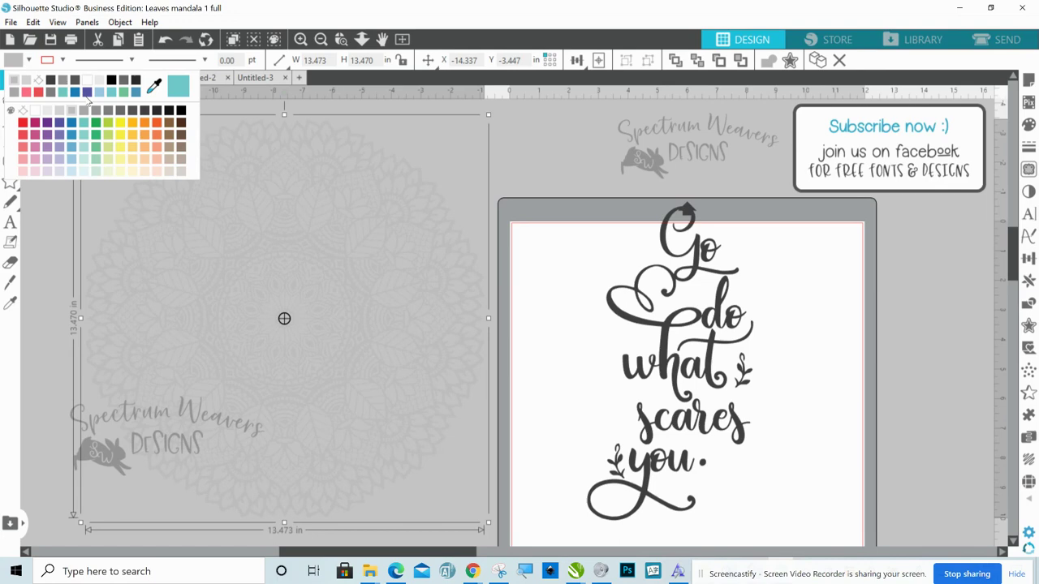
{"action": "left_click", "coordinate": [833, 488]}
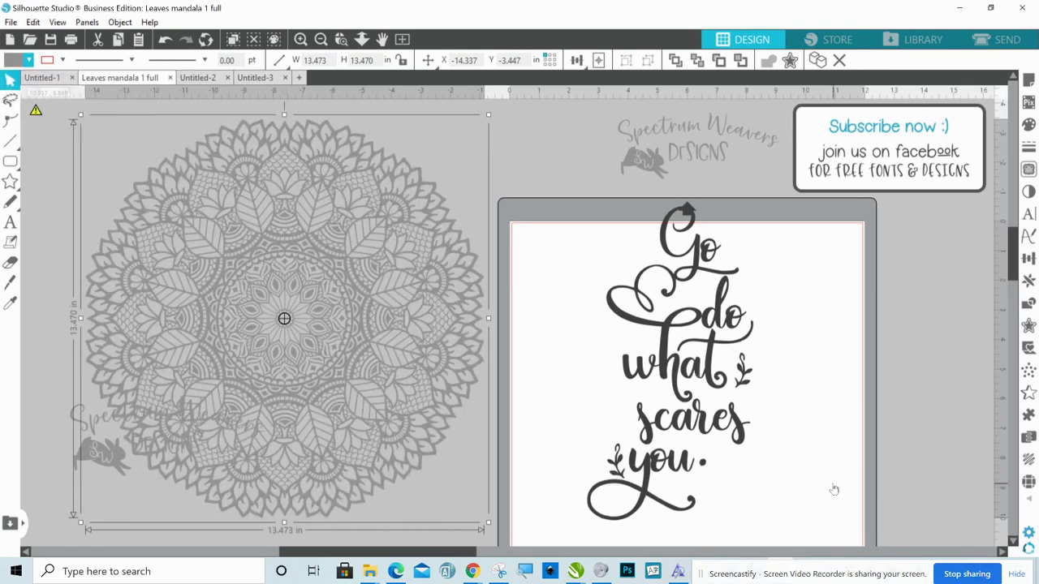
Test the quote over the mandala's right side, return it to the mat and enlarge it to about 5.76 by 10.90 in
{"action": "left_click_drag", "start_coordinate": [714, 370], "coordinate": [437, 342]}
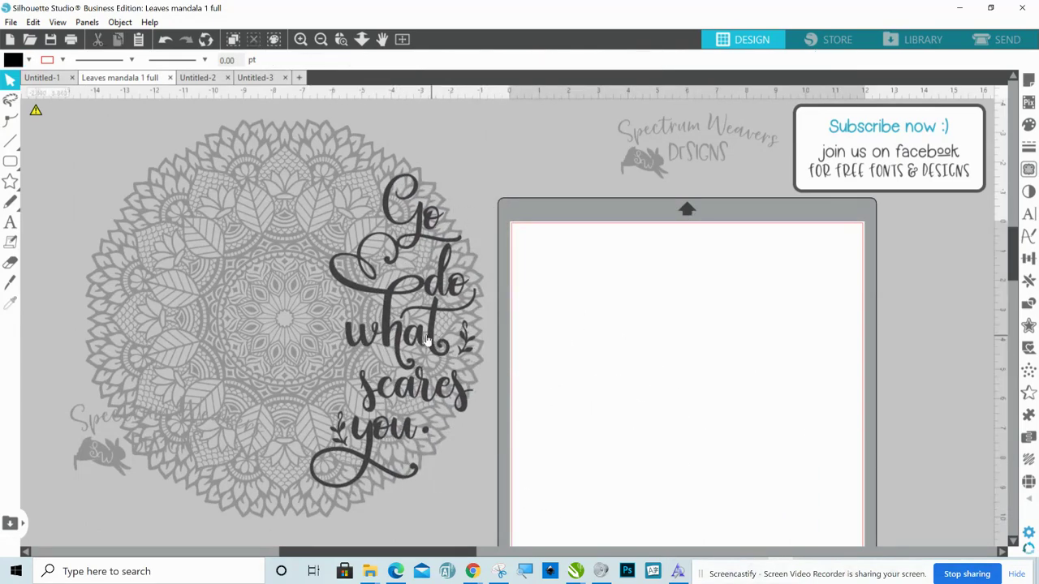
{"action": "left_click", "coordinate": [453, 471]}
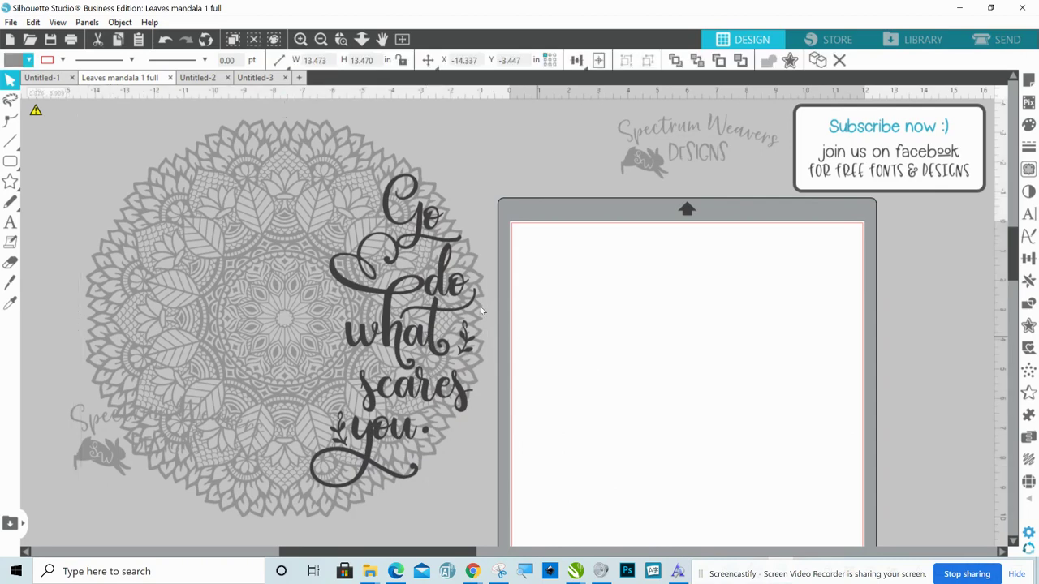
{"action": "left_click_drag", "start_coordinate": [449, 286], "coordinate": [643, 302]}
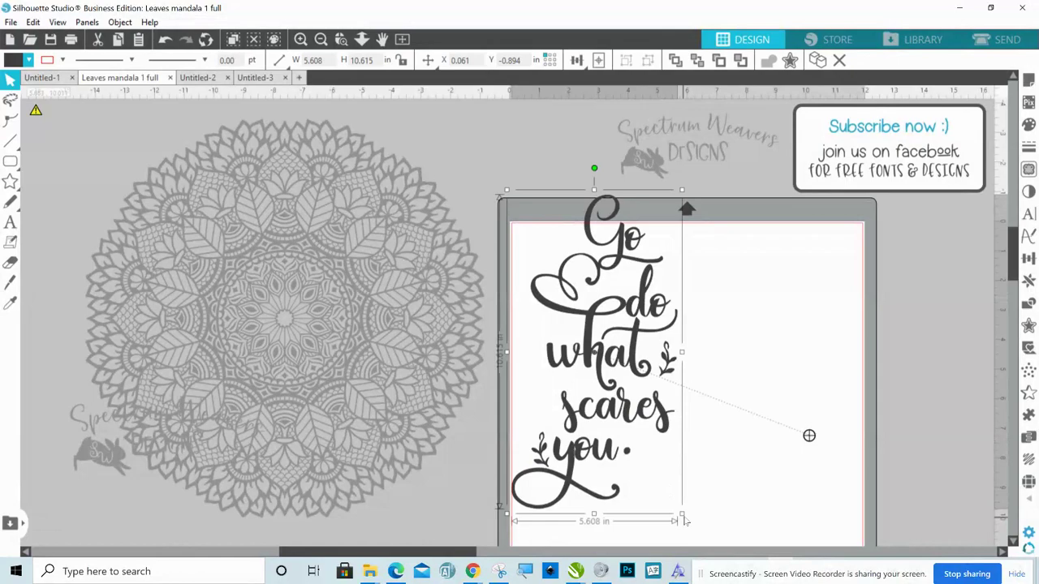
{"action": "left_click_drag", "start_coordinate": [683, 517], "coordinate": [687, 523]}
{"action": "mouse_move", "coordinate": [613, 417]}
{"action": "left_mouse_down"}
{"action": "mouse_move", "coordinate": [411, 401]}
{"action": "mouse_move", "coordinate": [406, 384]}
{"action": "mouse_move", "coordinate": [640, 433]}
{"action": "mouse_move", "coordinate": [608, 420]}
{"action": "left_mouse_up"}
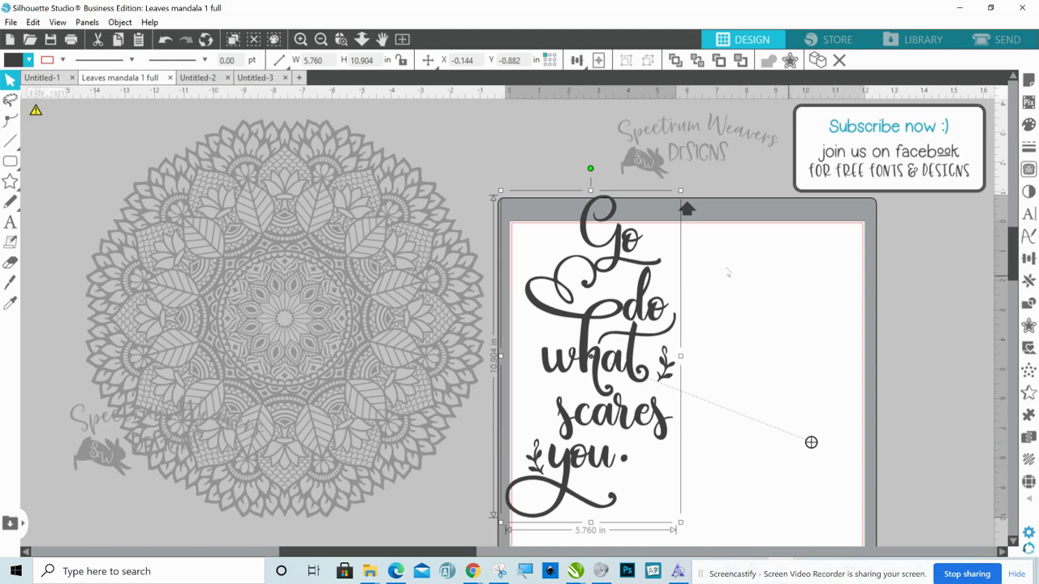
{"action": "left_click", "coordinate": [763, 327]}
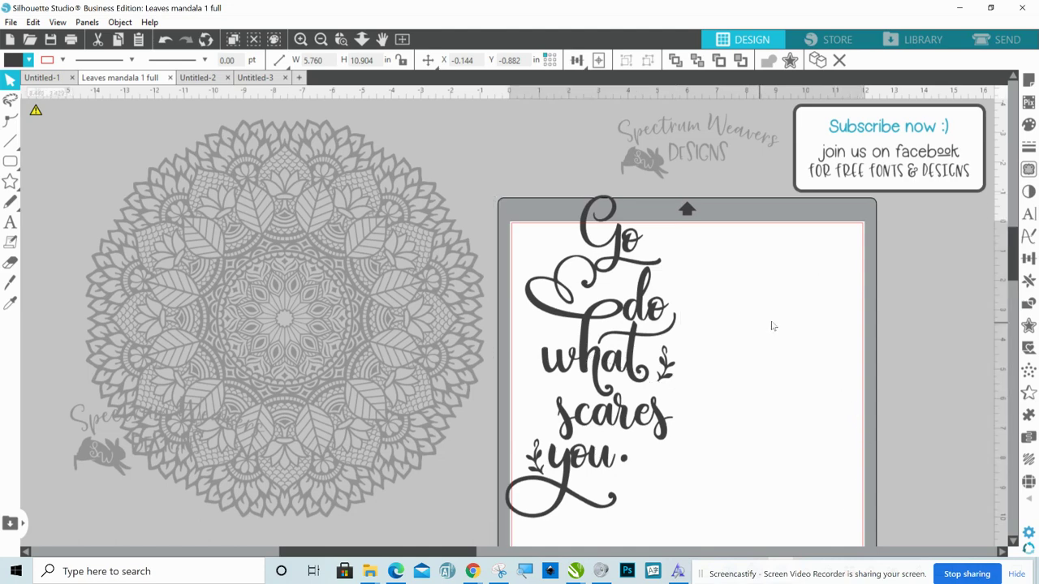
Create an external offset around the quote with a distance of 0.11 in and rounded corners
{"action": "left_click", "coordinate": [584, 325]}
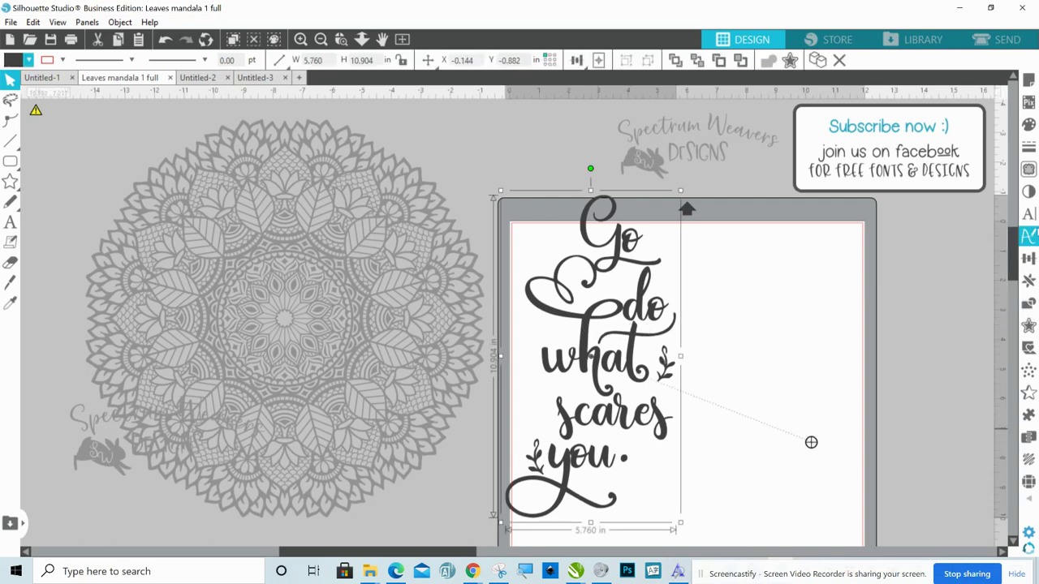
{"action": "left_click", "coordinate": [1029, 325]}
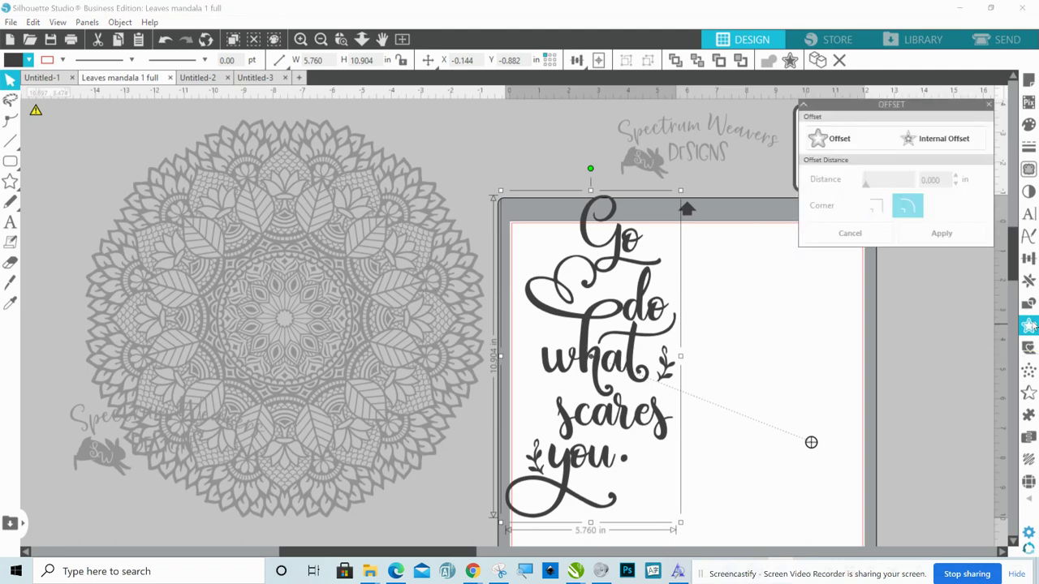
{"action": "left_click", "coordinate": [866, 139]}
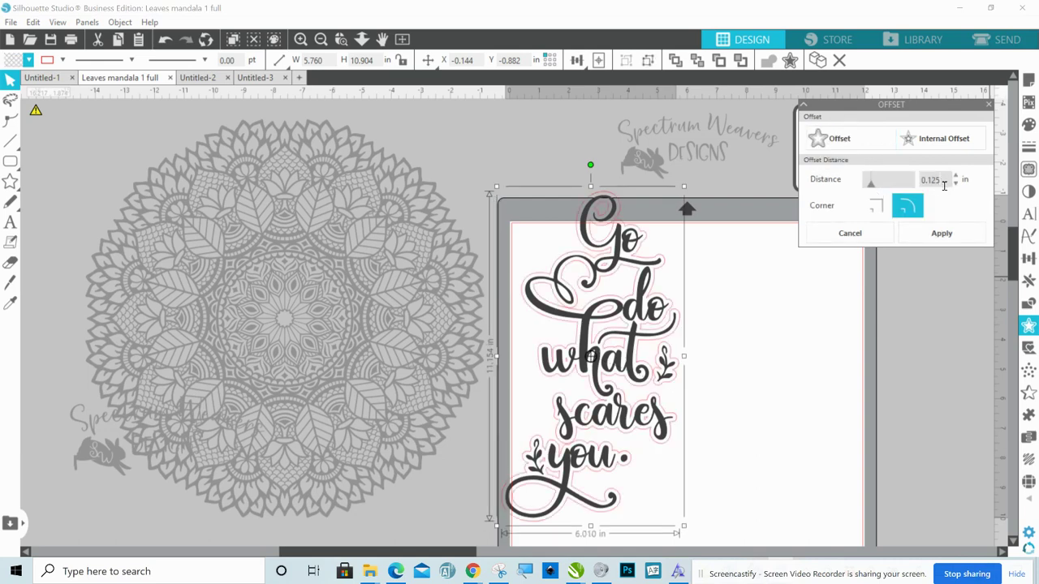
{"action": "key", "text": "BackSpace"}
{"action": "key", "text": "BackSpace"}
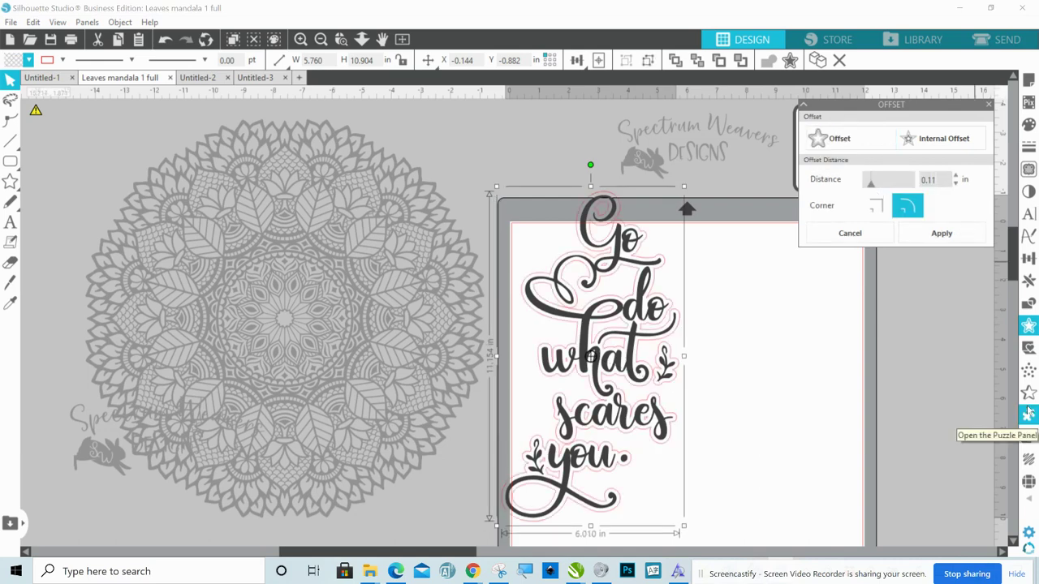
{"action": "left_click", "coordinate": [934, 233]}
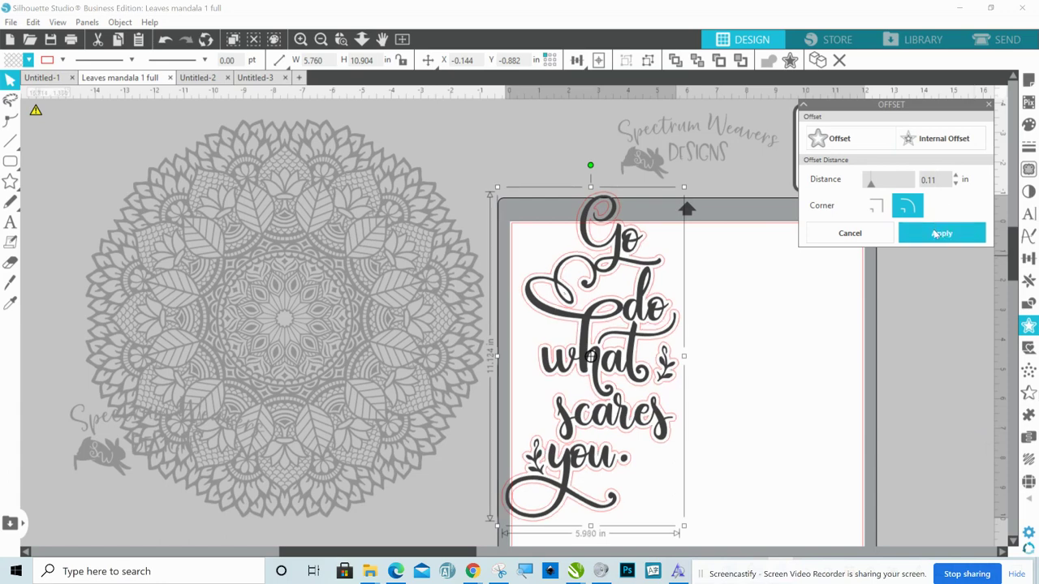
Move the quote away to the right of its offset outlines, and combine the outlines into one compound path
{"action": "left_click", "coordinate": [617, 253]}
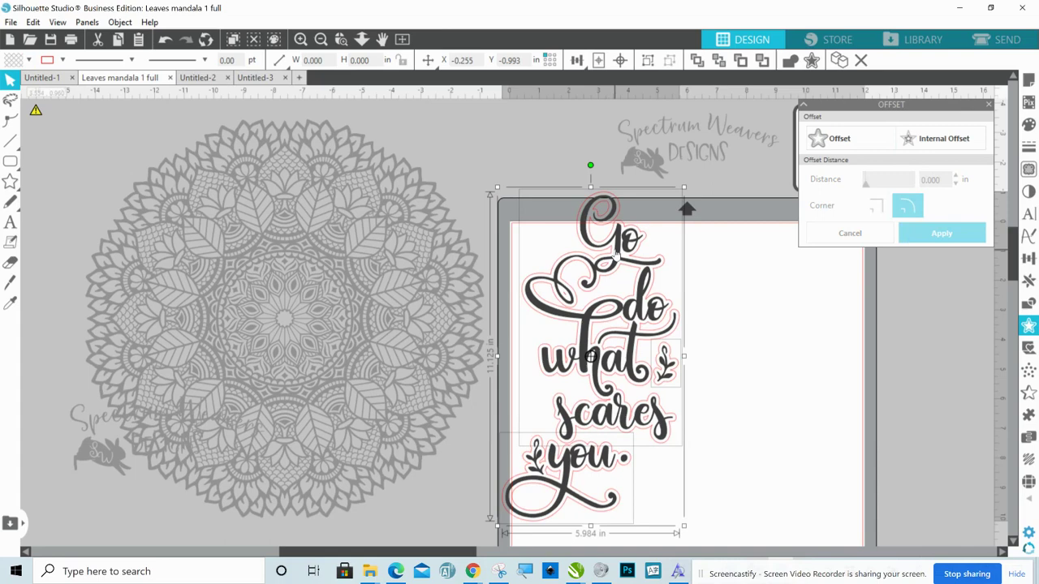
{"action": "left_click_drag", "start_coordinate": [618, 257], "coordinate": [936, 280]}
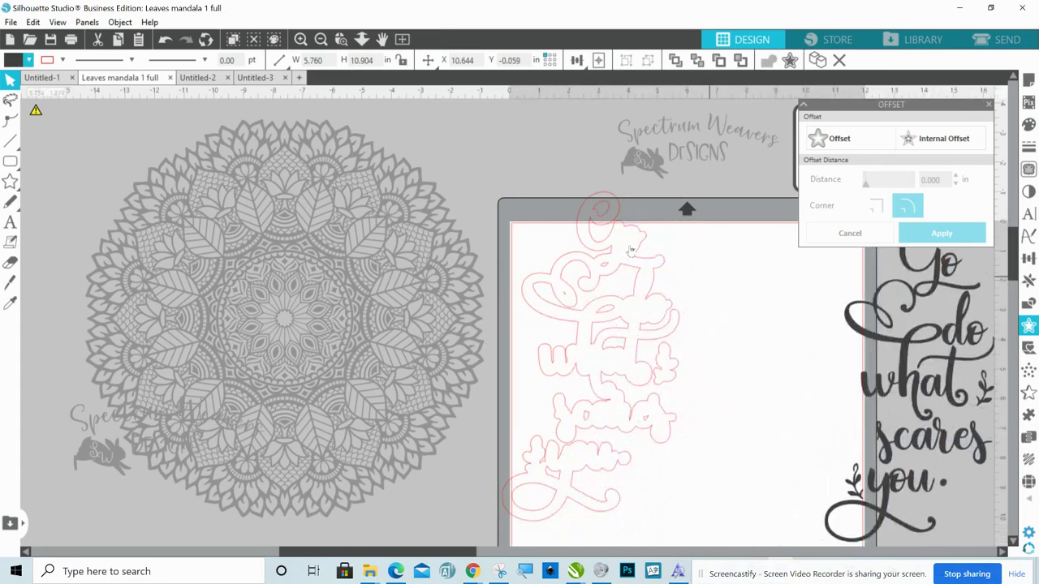
{"action": "left_click", "coordinate": [503, 200]}
{"action": "left_click_drag", "start_coordinate": [503, 200], "coordinate": [677, 504]}
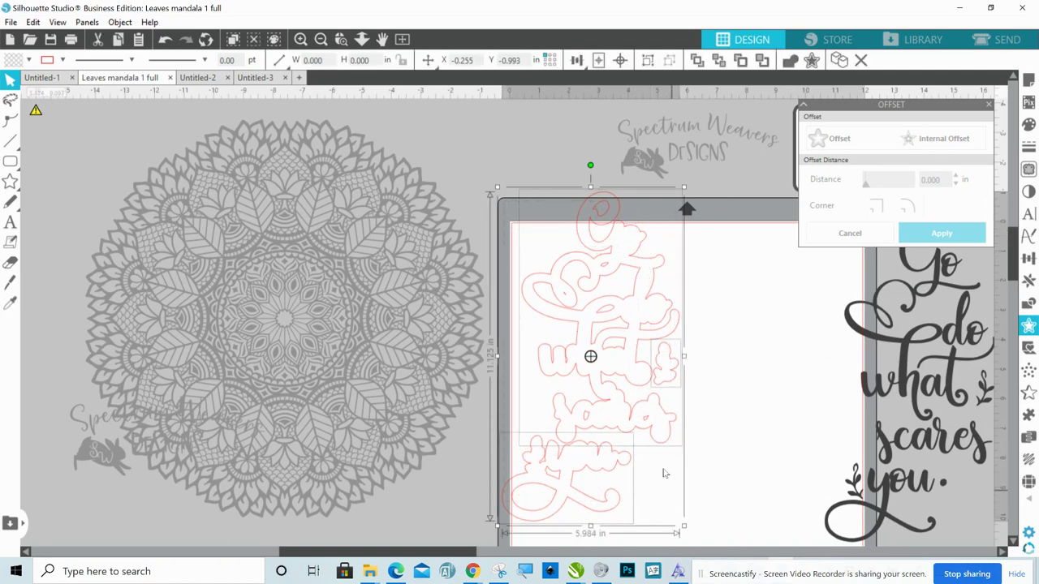
{"action": "right_click", "coordinate": [636, 420]}
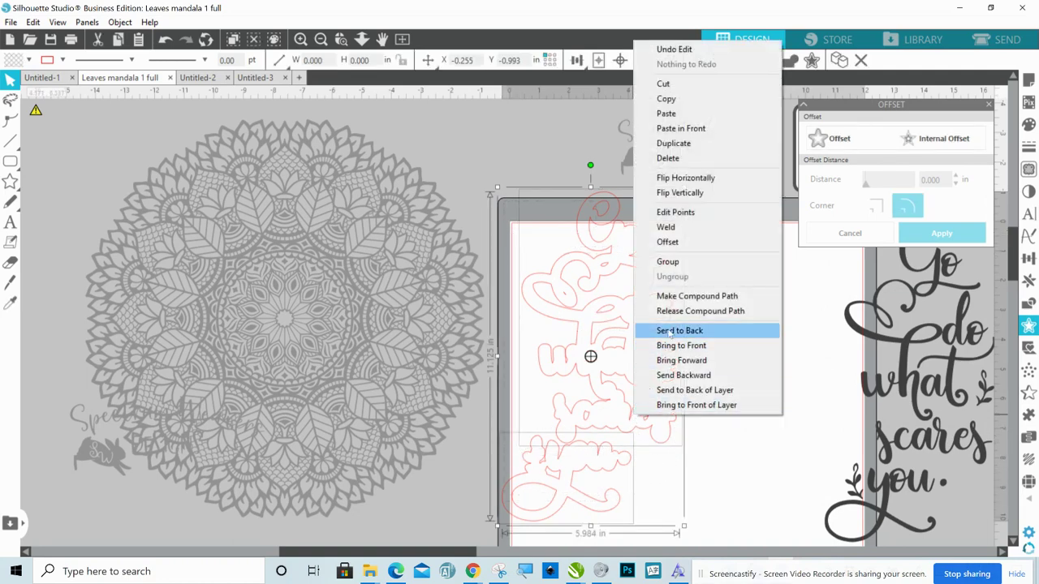
{"action": "left_click", "coordinate": [671, 297]}
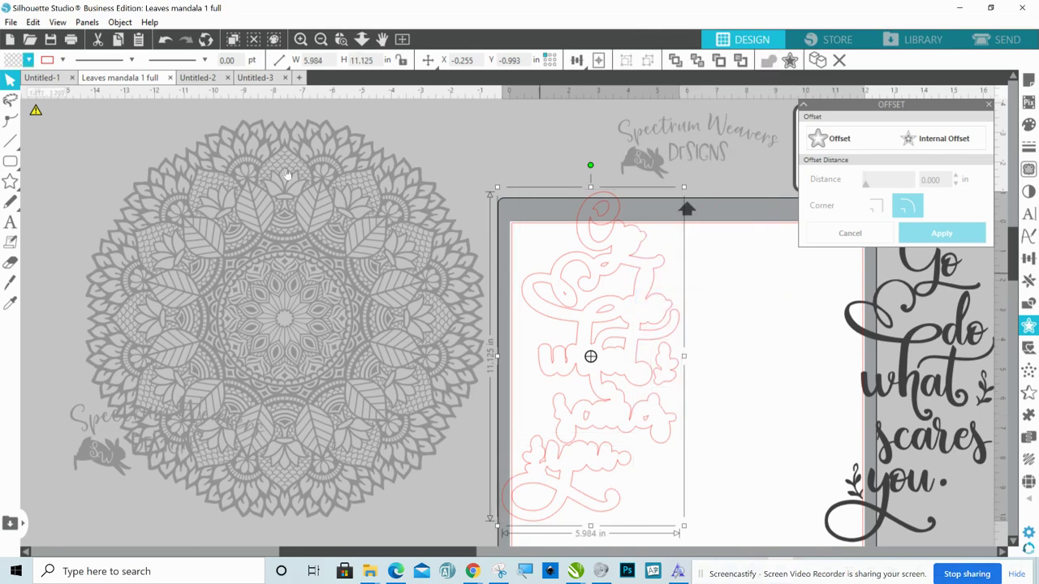
Fill the quote's offset shape with medium grey, remove its line colour and nudge it slightly down on the mat
{"action": "left_click", "coordinate": [29, 60]}
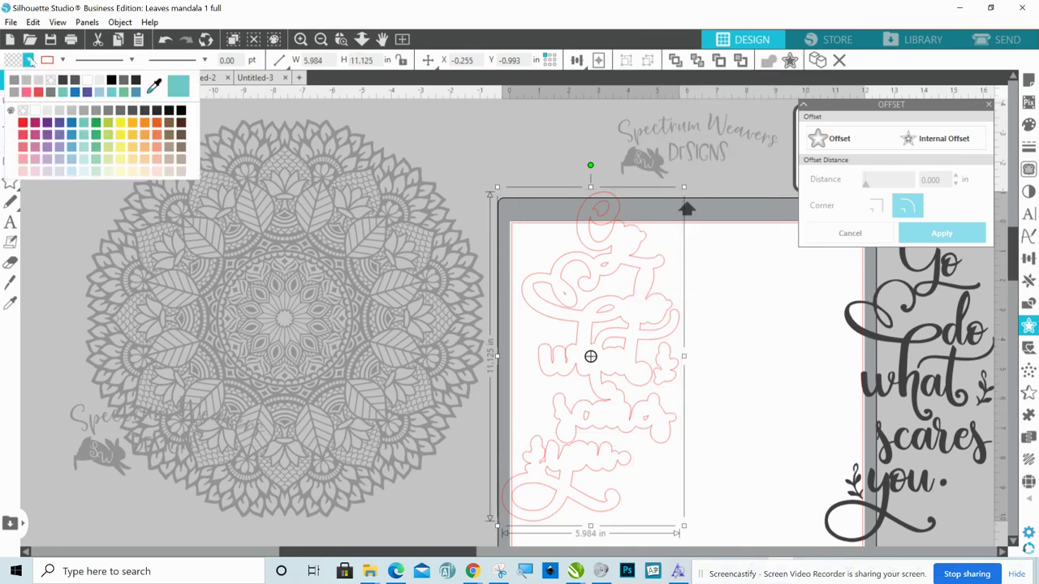
{"action": "left_click", "coordinate": [14, 80]}
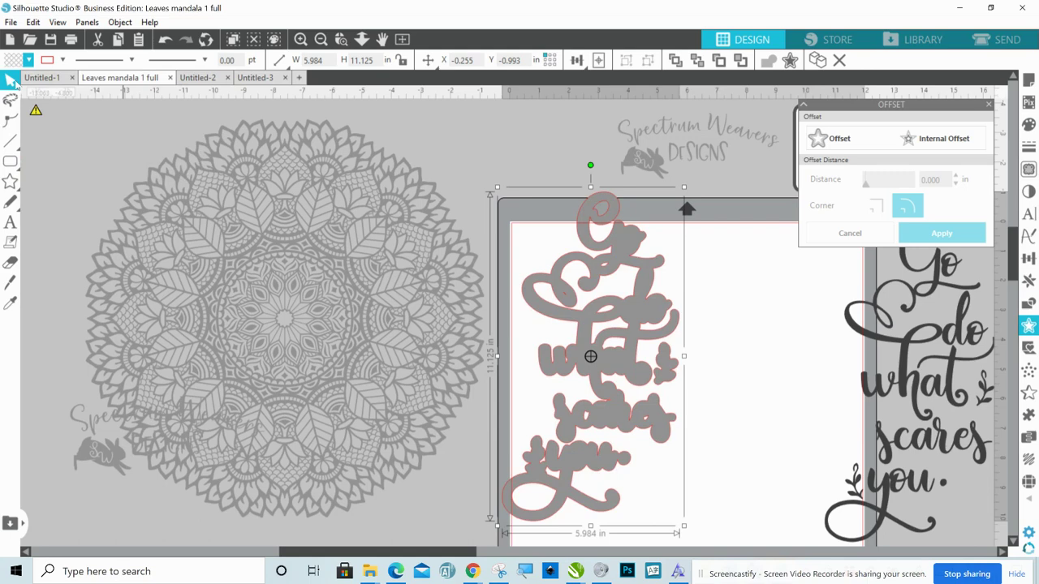
{"action": "left_click", "coordinate": [62, 60]}
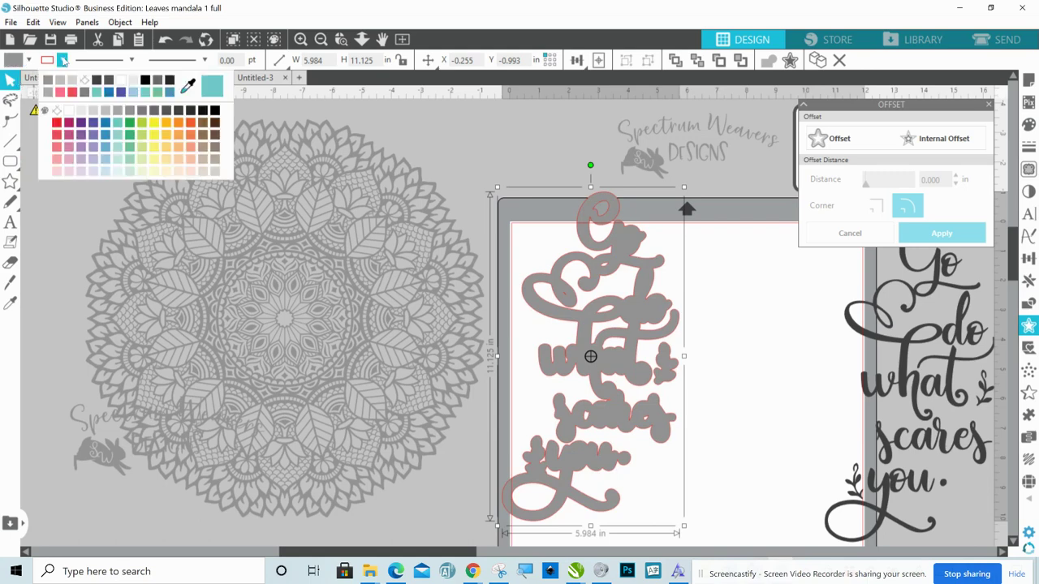
{"action": "left_click", "coordinate": [84, 81]}
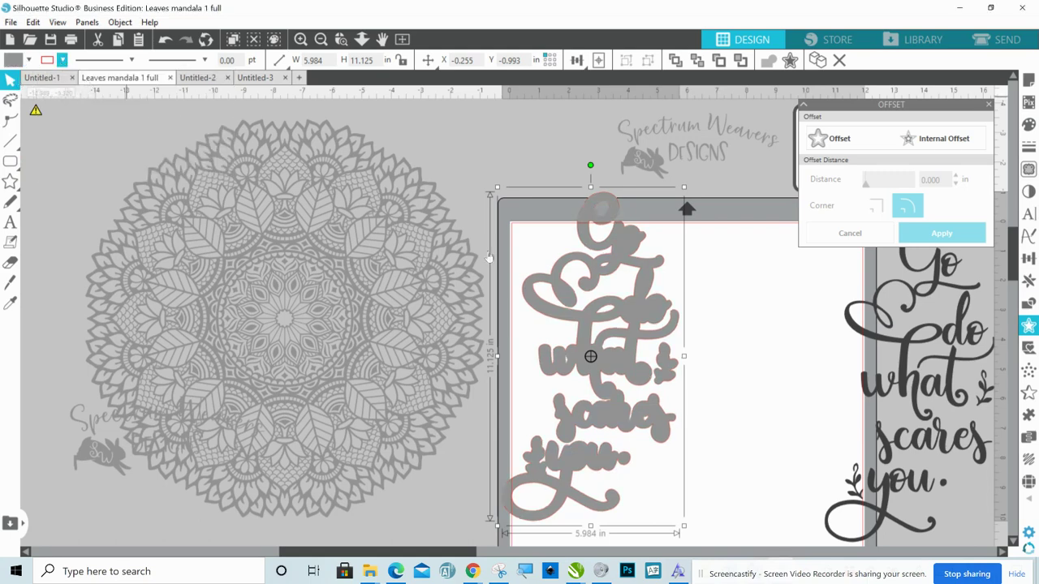
{"action": "left_click_drag", "start_coordinate": [629, 345], "coordinate": [628, 353]}
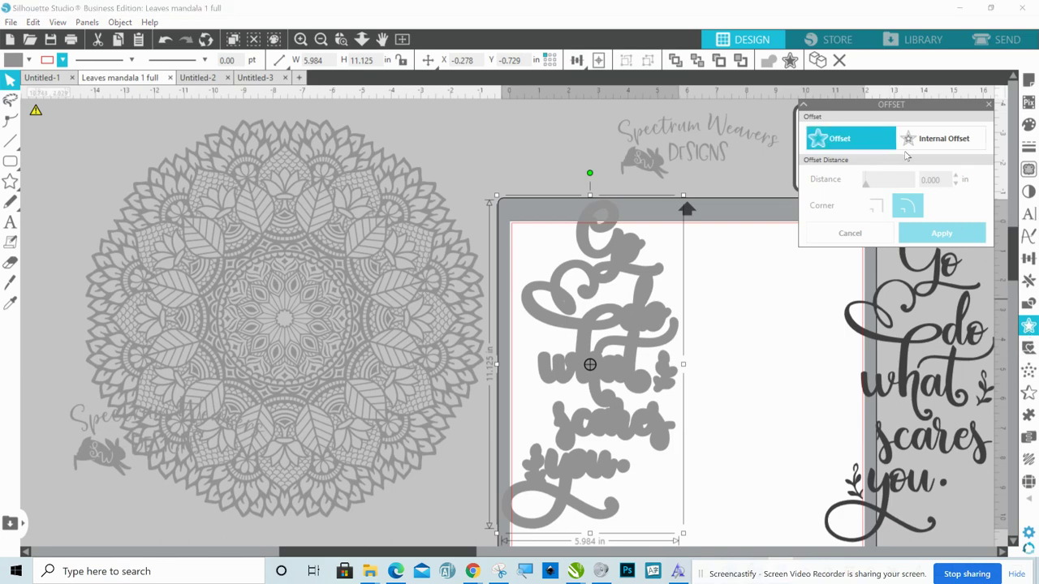
Create a 0.11 in rounded external offset around the grey layer, and move the grey layer behind the quote beside the mat
{"action": "left_click", "coordinate": [860, 139]}
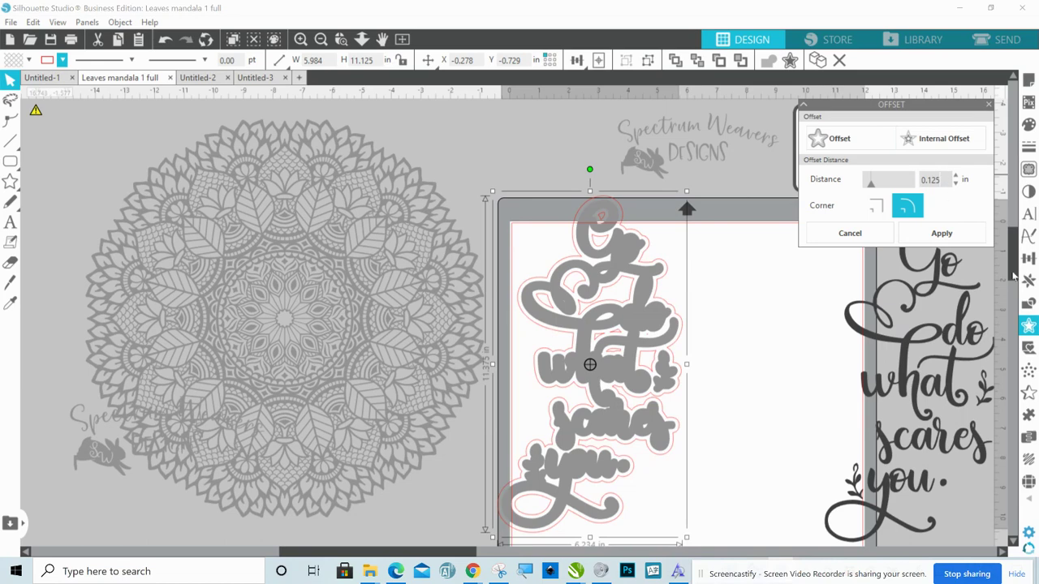
{"action": "key", "text": "BackSpace"}
{"action": "key", "text": "BackSpace"}
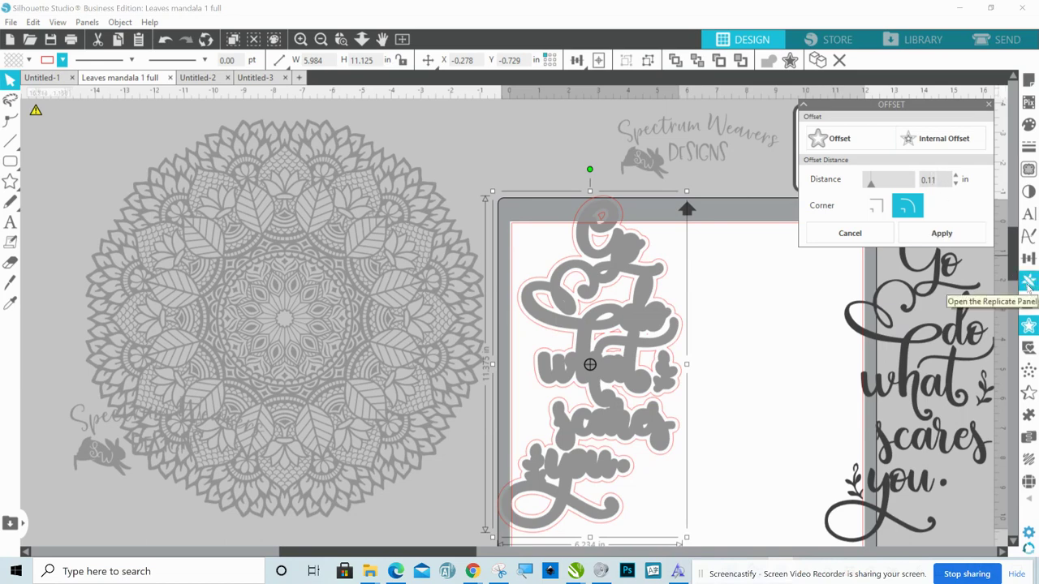
{"action": "left_click", "coordinate": [937, 233]}
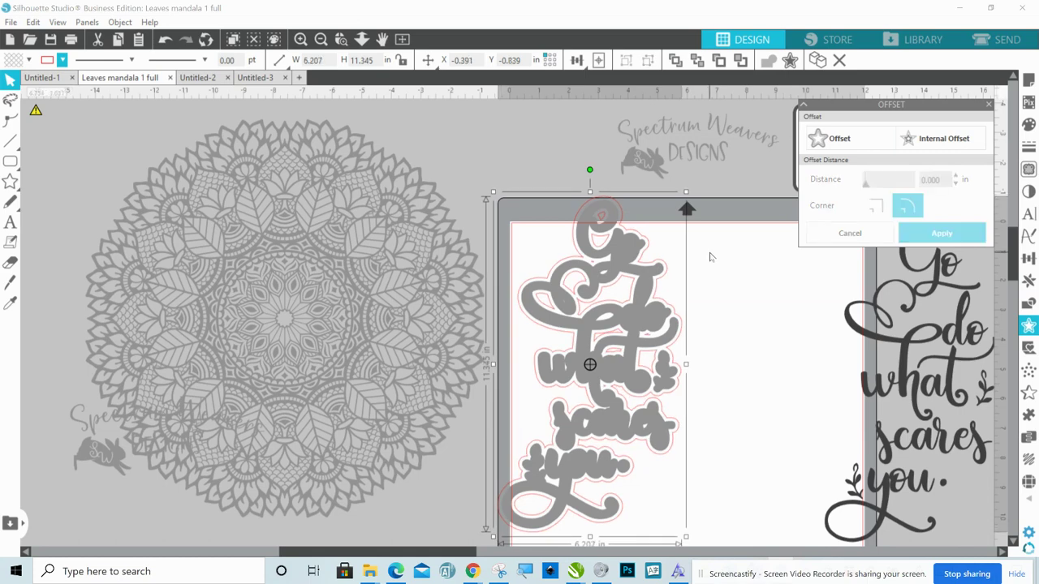
{"action": "left_click_drag", "start_coordinate": [632, 260], "coordinate": [894, 283]}
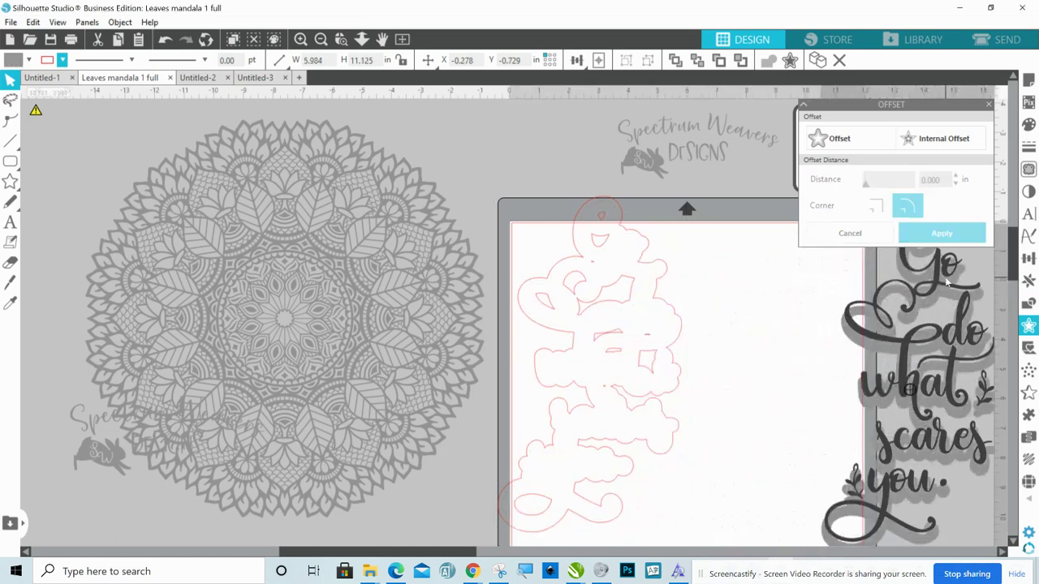
Release the new outer offset's compound path and delete its three tiniest inner shapes
{"action": "left_click", "coordinate": [603, 430]}
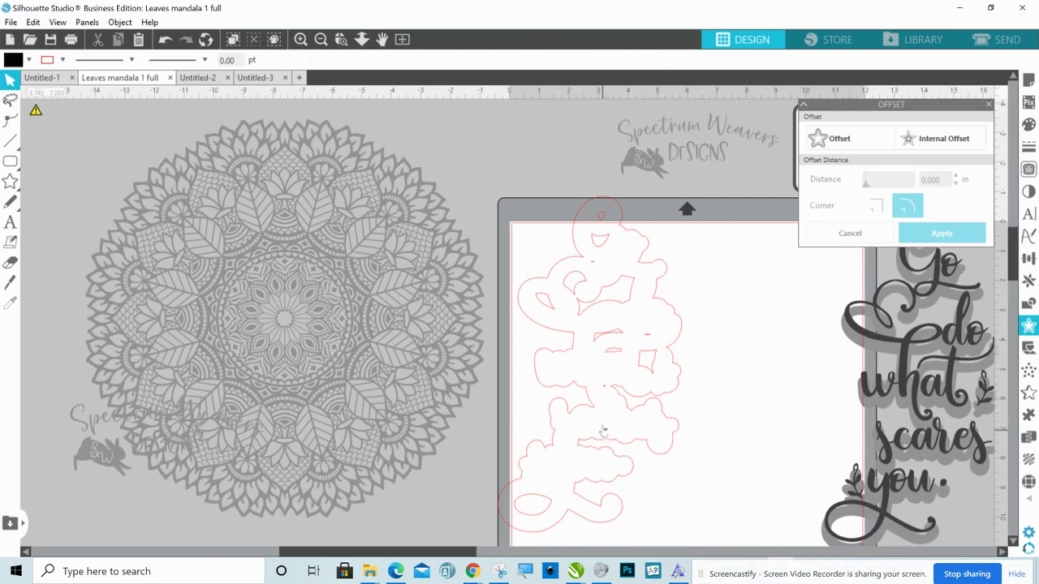
{"action": "right_click", "coordinate": [594, 271]}
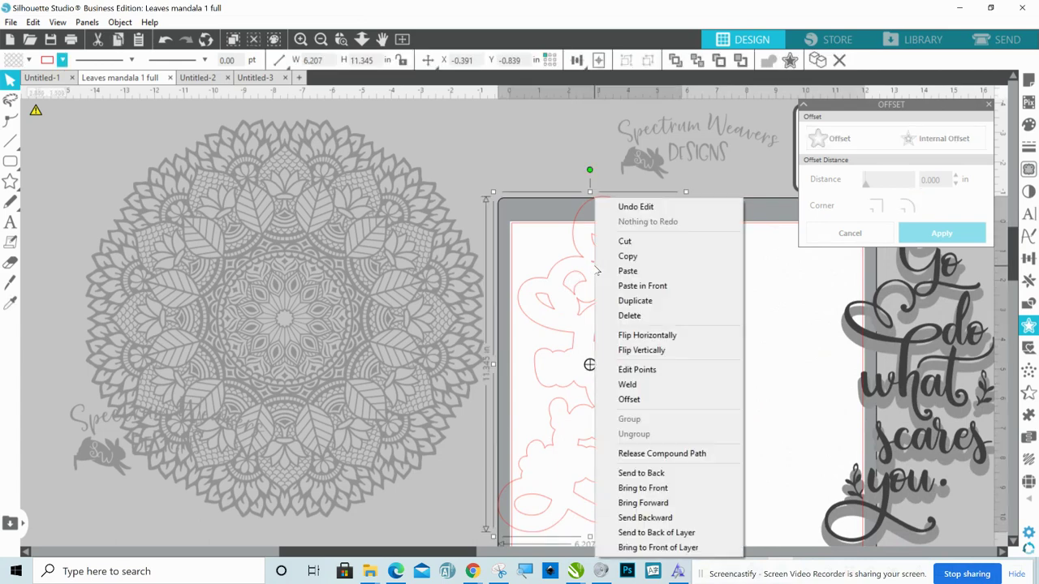
{"action": "left_click", "coordinate": [635, 455]}
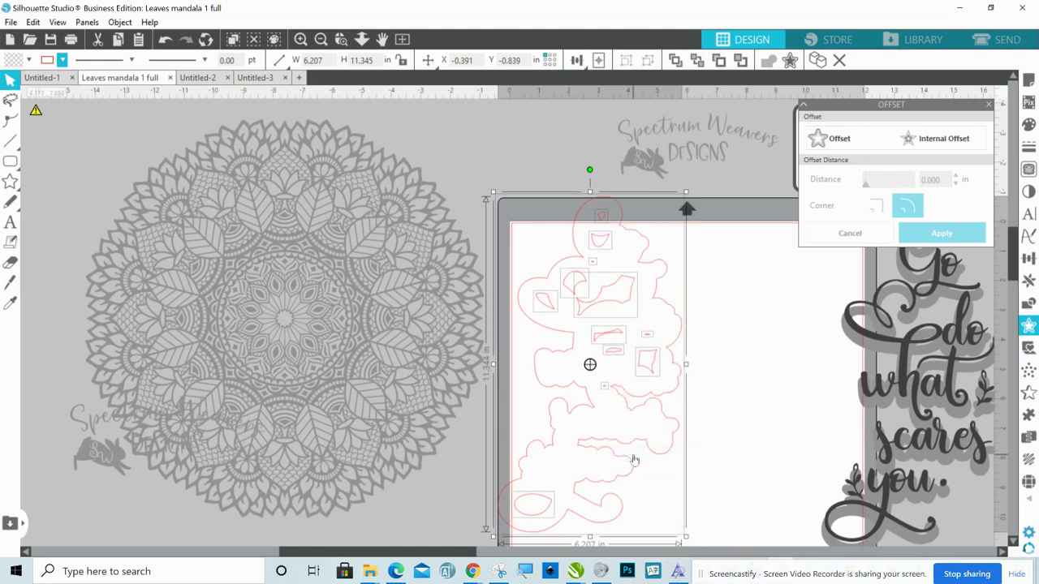
{"action": "left_click", "coordinate": [589, 268]}
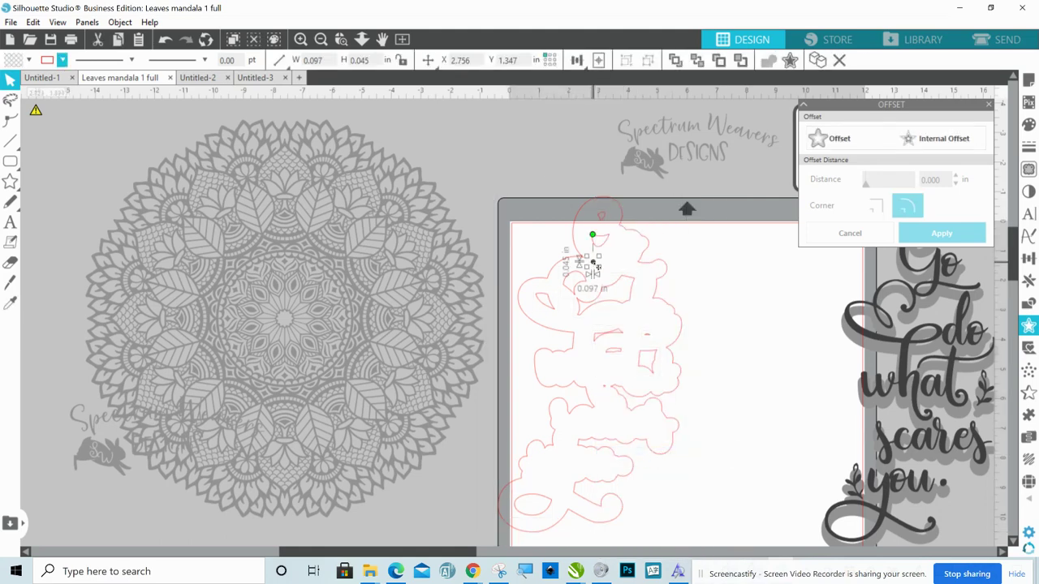
{"action": "key", "text": "Delete"}
{"action": "left_click", "coordinate": [647, 340]}
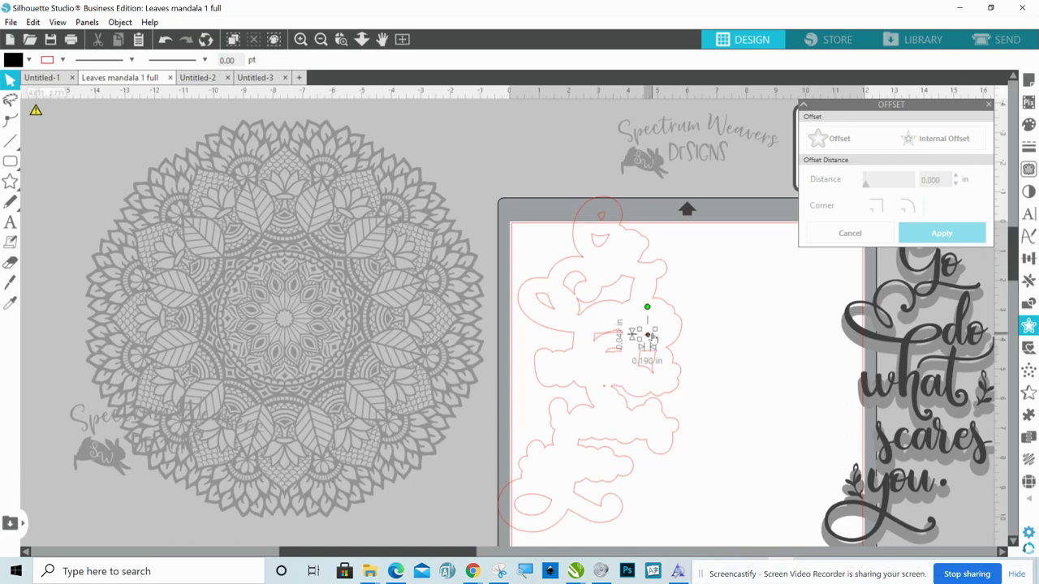
{"action": "key", "text": "Delete"}
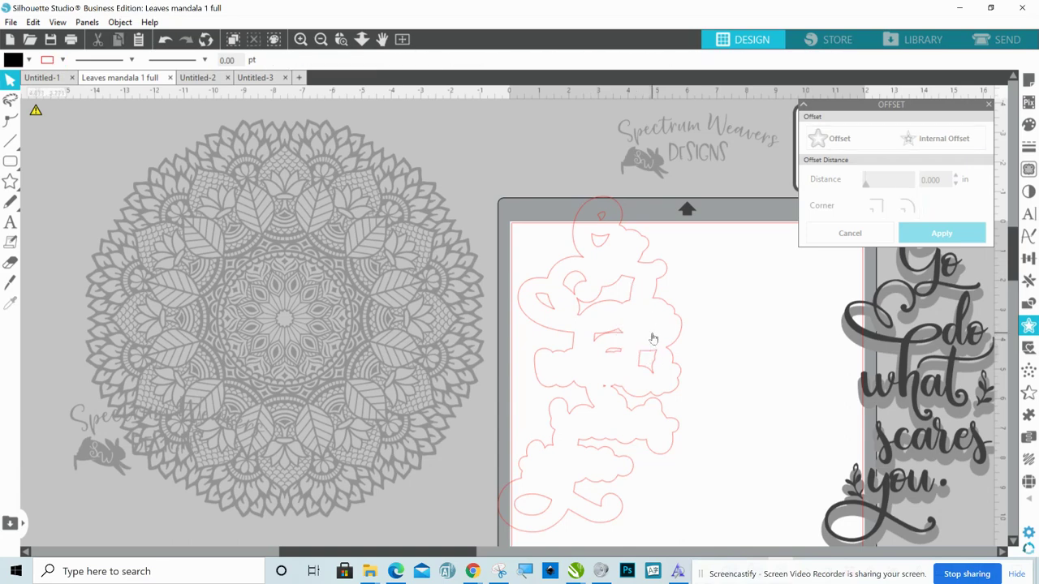
{"action": "left_click", "coordinate": [604, 389]}
{"action": "key", "text": "Delete"}
{"action": "left_click", "coordinate": [602, 435]}
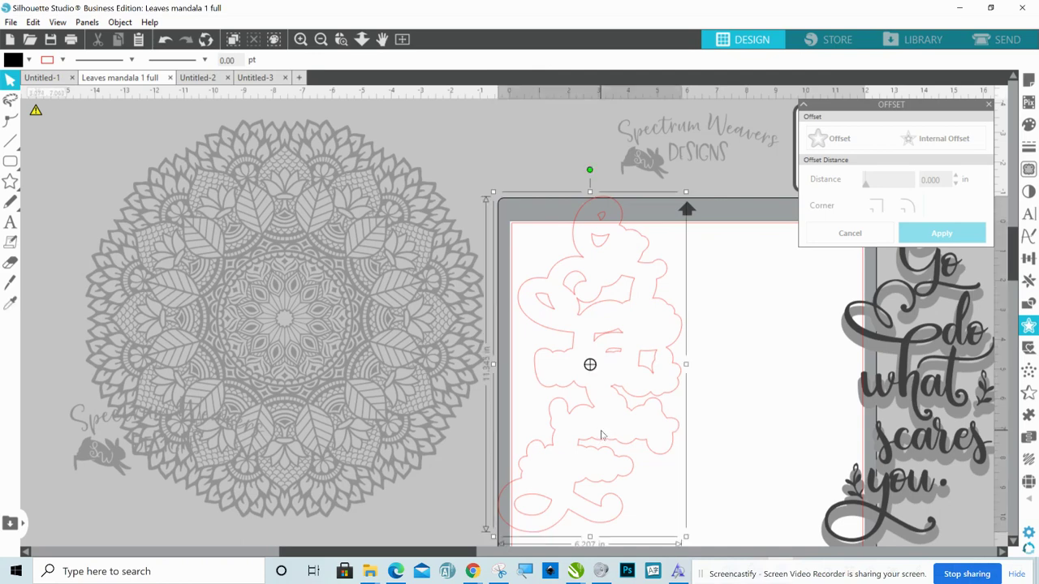
Combine the outer offset outline and its remaining inner shapes into one compound path
{"action": "left_click", "coordinate": [723, 400]}
{"action": "left_click_drag", "start_coordinate": [518, 221], "coordinate": [664, 525]}
{"action": "right_click", "coordinate": [629, 372]}
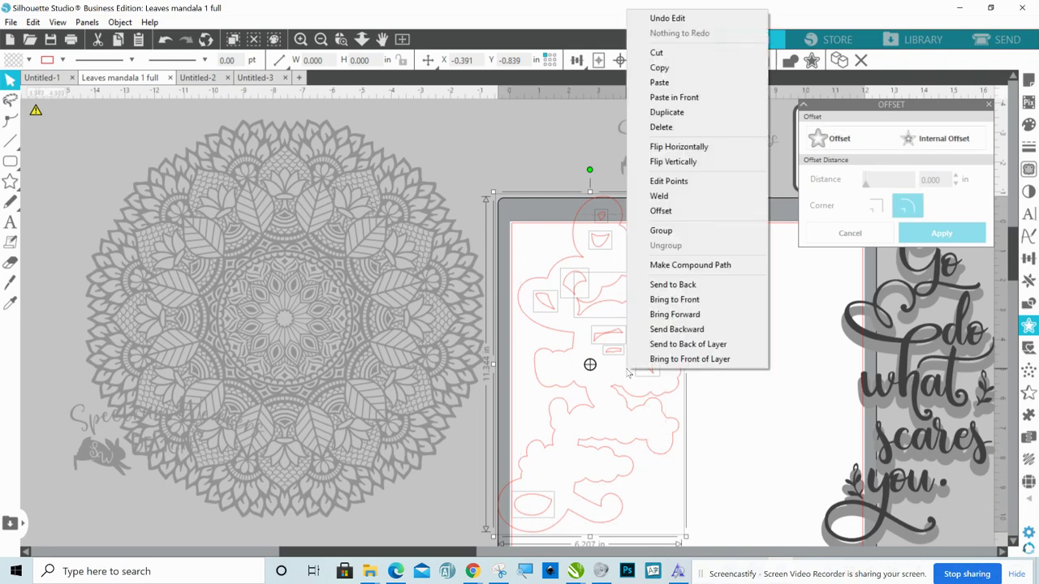
{"action": "left_click", "coordinate": [665, 264]}
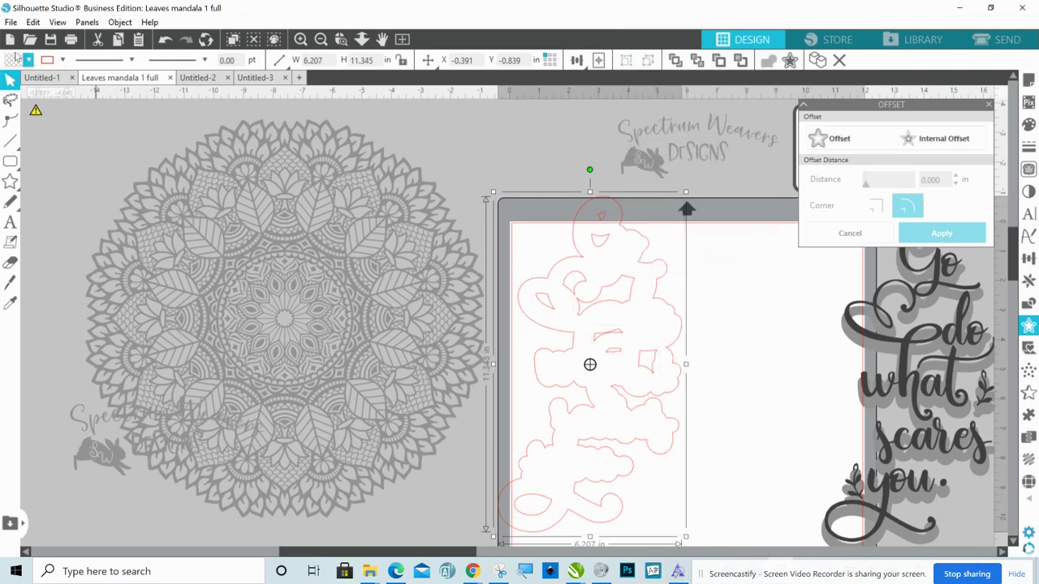
Fill the outer offset shape with dark grey and remove its line colour
{"action": "left_click", "coordinate": [29, 61]}
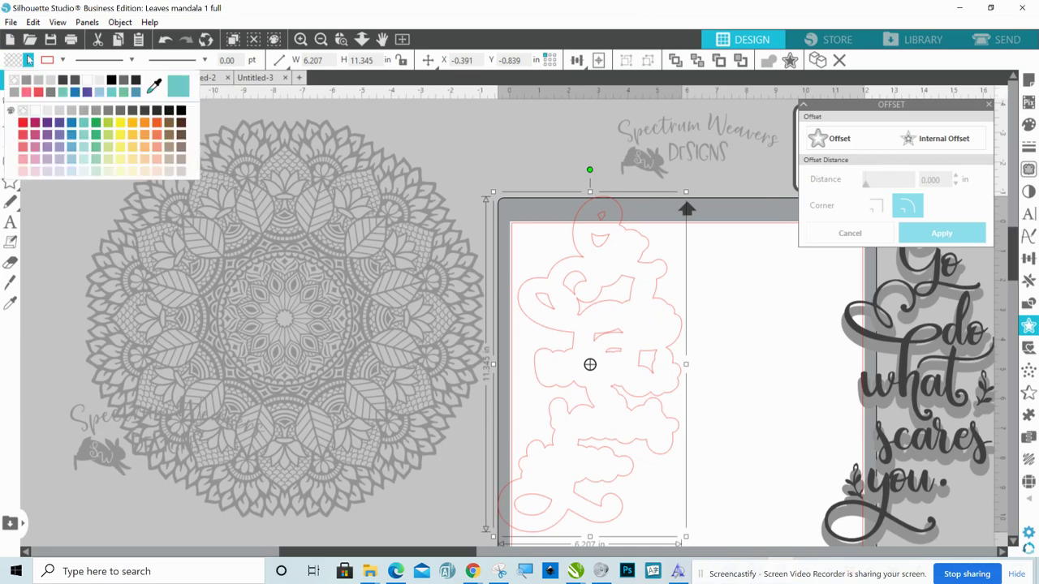
{"action": "left_click", "coordinate": [74, 81]}
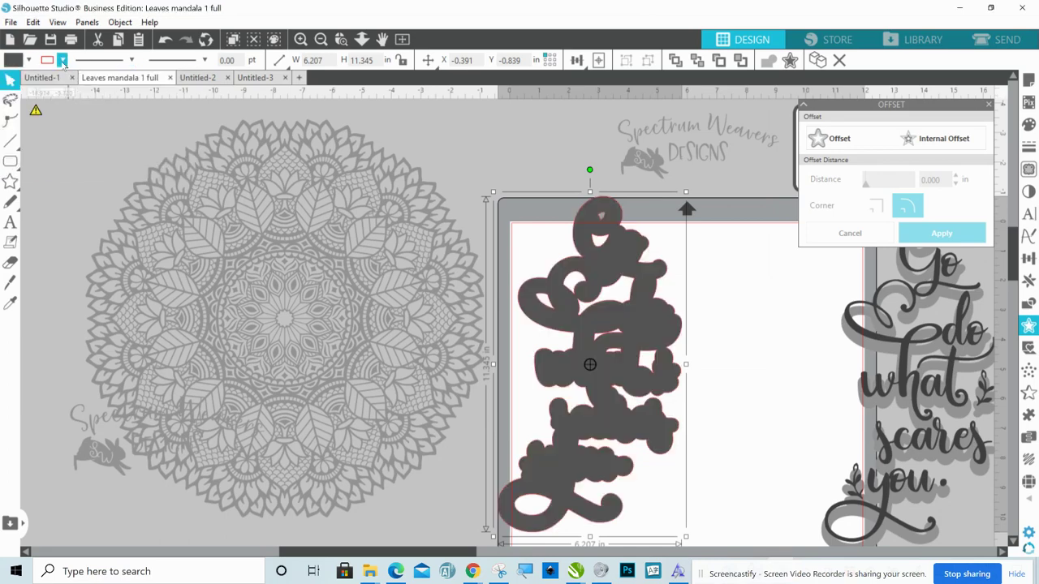
{"action": "left_click", "coordinate": [63, 60]}
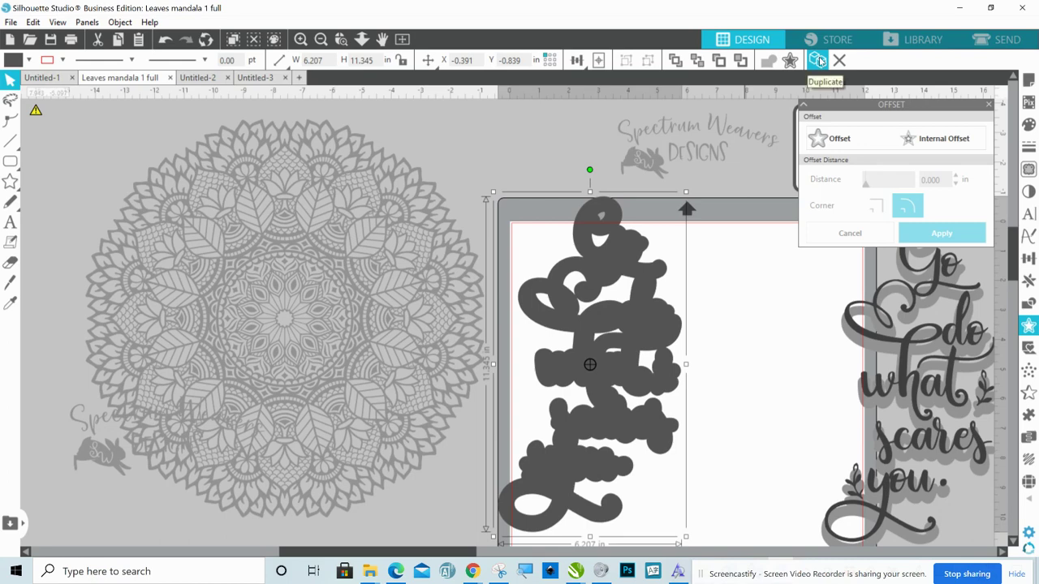
Duplicate the dark grey shape, moving one copy over the quote and positioning the other on the mandala's right side
{"action": "left_click", "coordinate": [817, 61]}
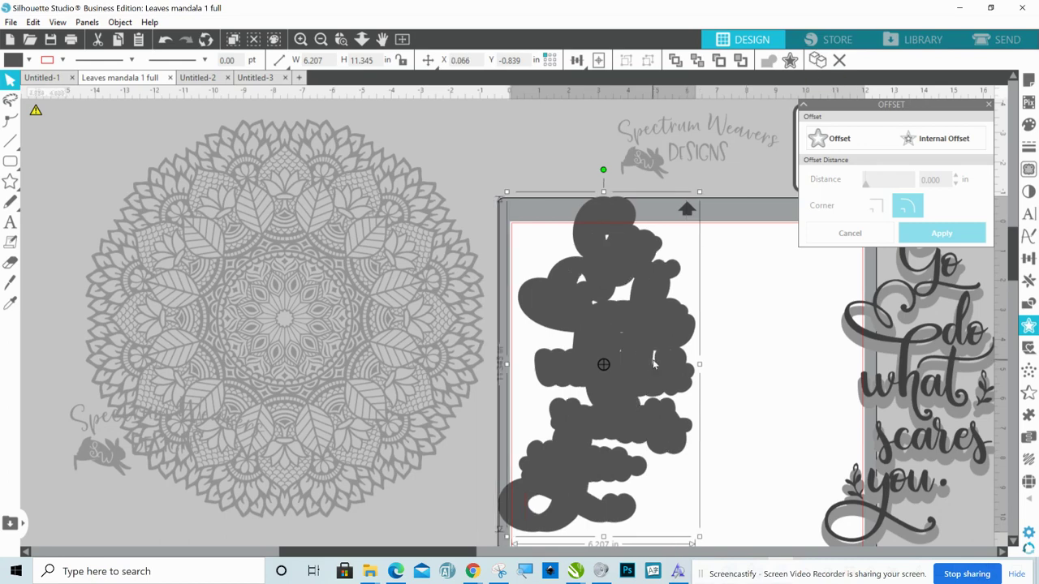
{"action": "left_click_drag", "start_coordinate": [653, 369], "coordinate": [788, 385]}
{"action": "left_click_drag", "start_coordinate": [869, 363], "coordinate": [893, 370]}
{"action": "left_click_drag", "start_coordinate": [628, 336], "coordinate": [436, 310]}
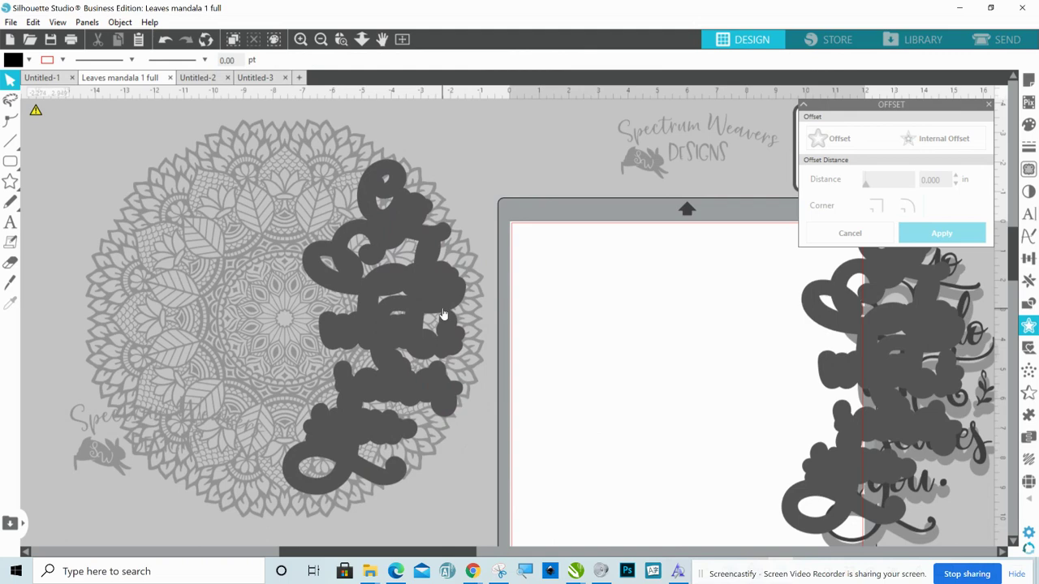
{"action": "left_click", "coordinate": [442, 314]}
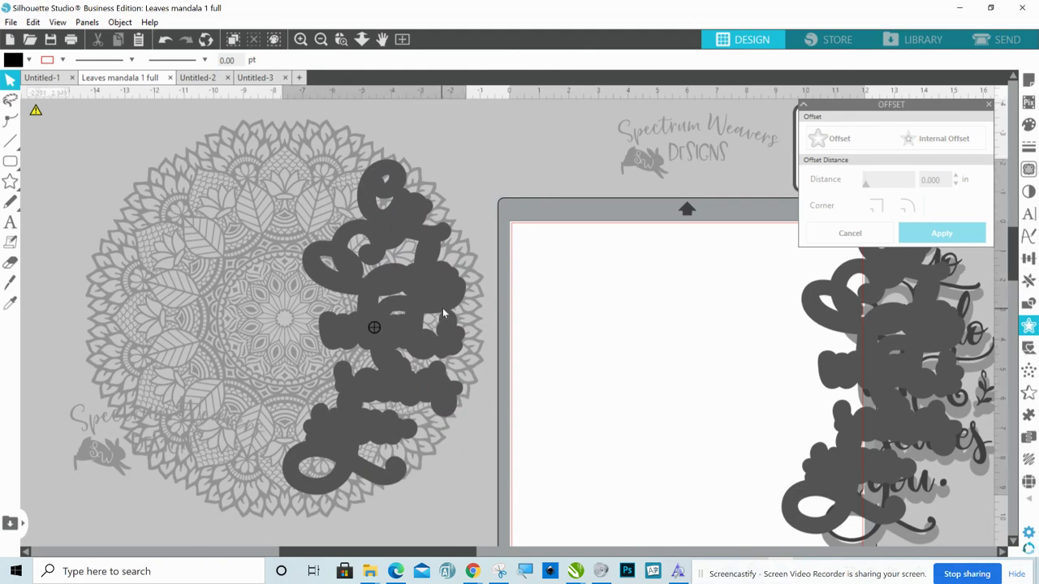
{"action": "left_click_drag", "start_coordinate": [442, 314], "coordinate": [447, 316]}
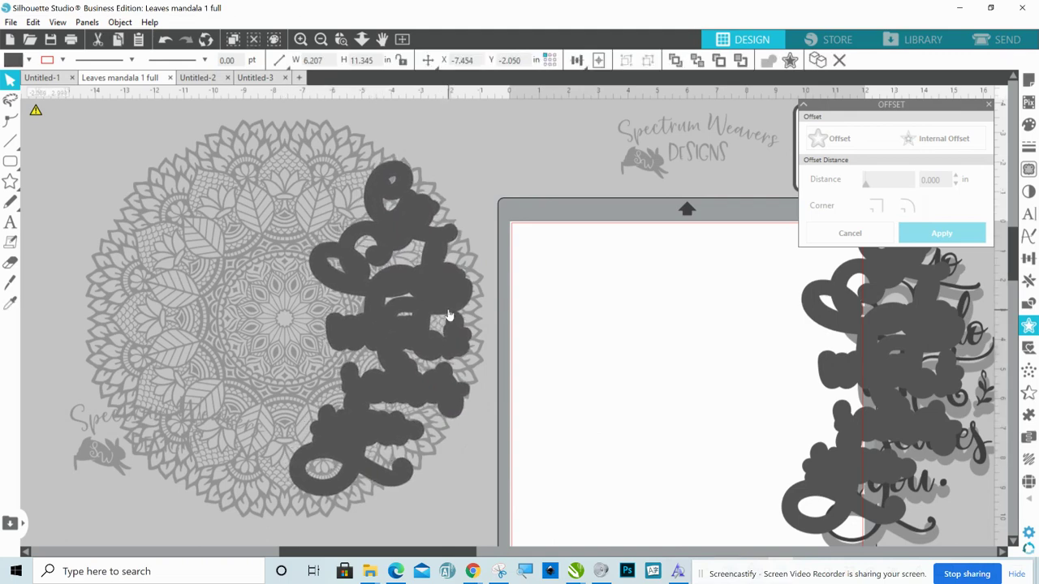
Subtract the dark grey shape from the mandala beneath it
{"action": "left_click", "coordinate": [517, 317]}
{"action": "left_click_drag", "start_coordinate": [628, 305], "coordinate": [335, 316]}
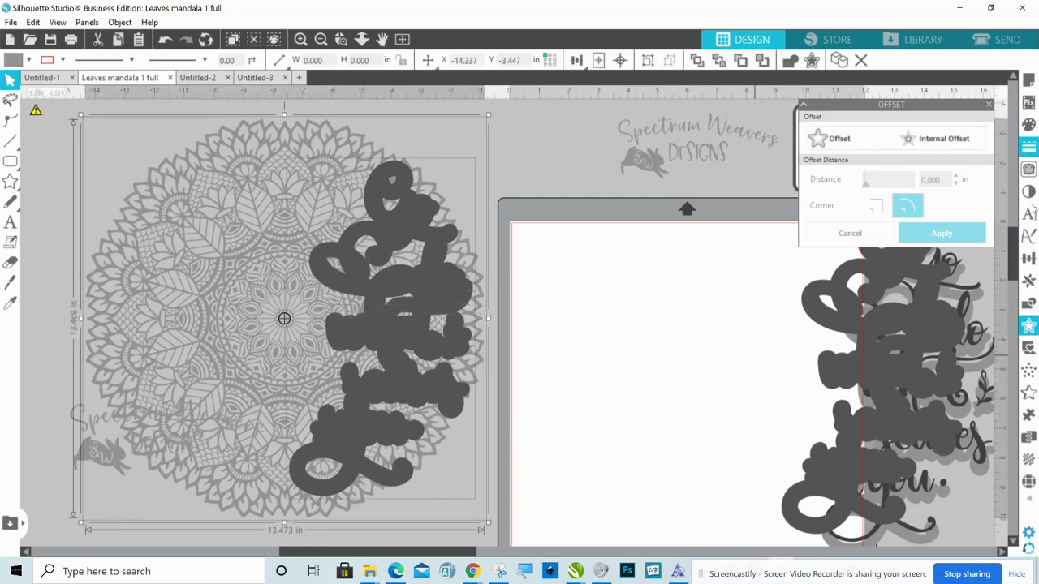
{"action": "left_click", "coordinate": [1028, 305]}
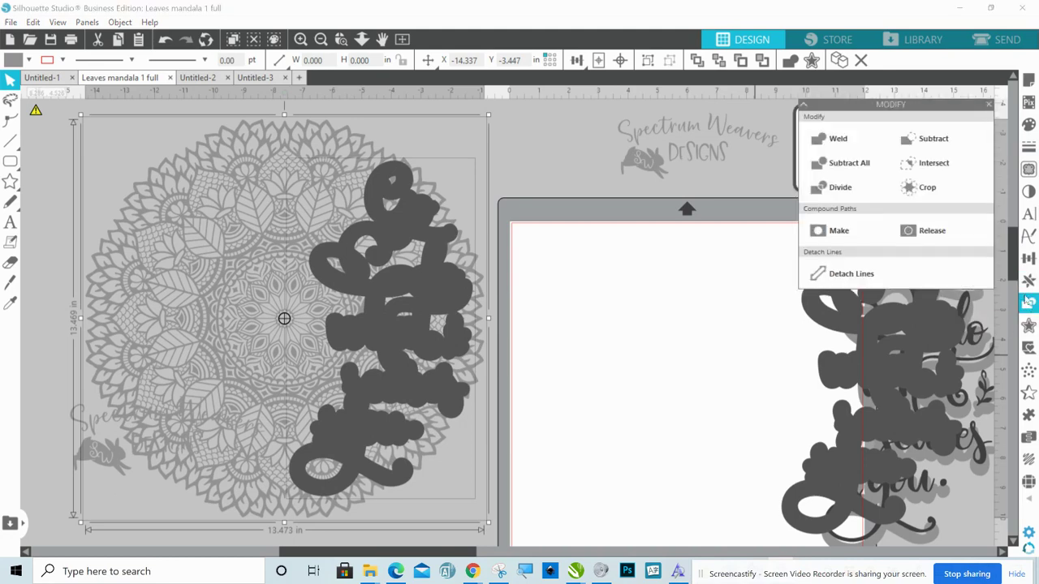
{"action": "left_click", "coordinate": [939, 141]}
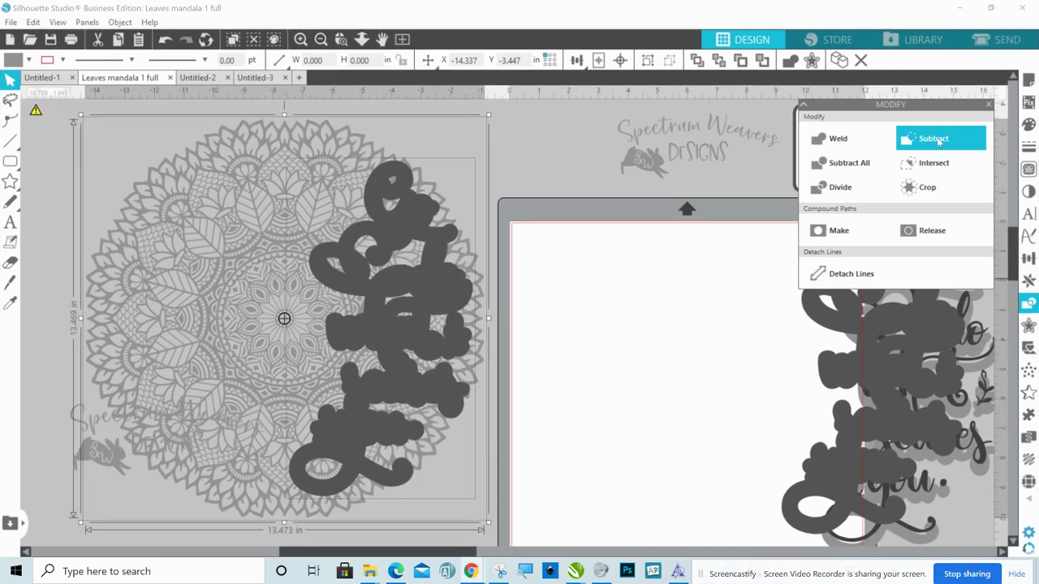
{"action": "left_click", "coordinate": [935, 139]}
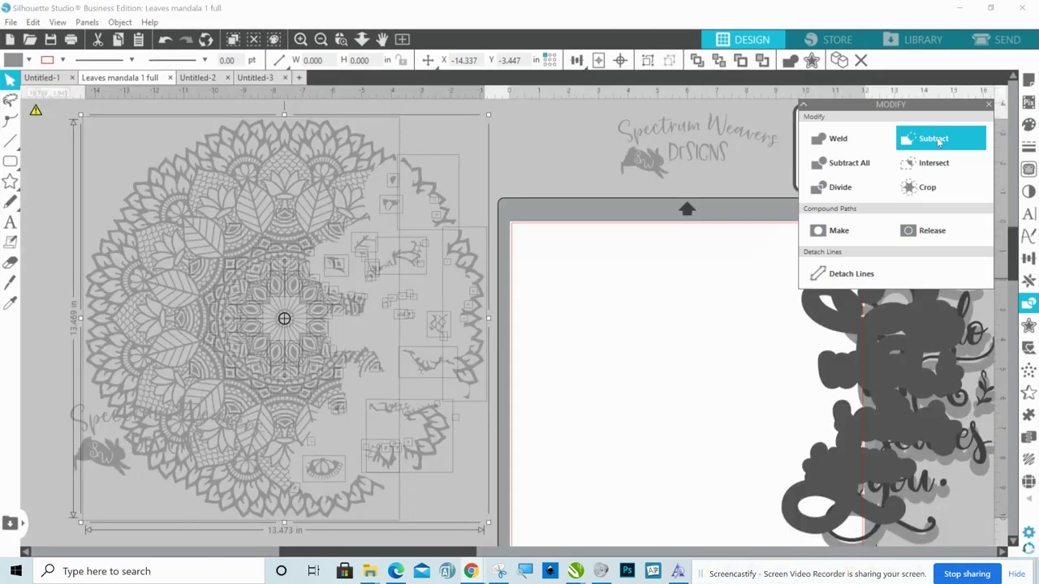
Select all the cut mandala pieces and make them one compound path
{"action": "left_click", "coordinate": [515, 157]}
{"action": "left_click_drag", "start_coordinate": [514, 153], "coordinate": [68, 353]}
{"action": "left_click_drag", "start_coordinate": [535, 132], "coordinate": [61, 523]}
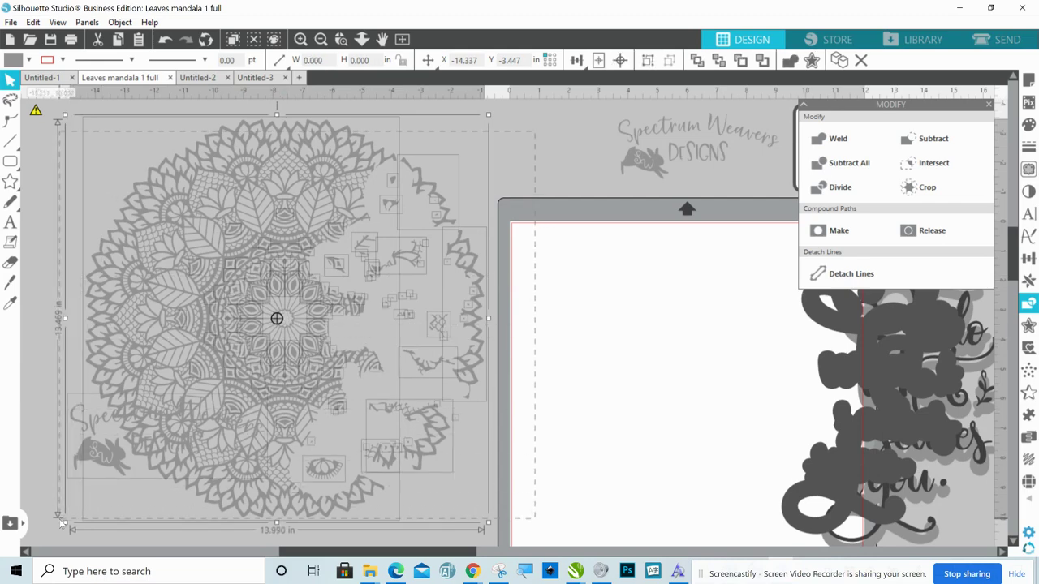
{"action": "right_click", "coordinate": [144, 354]}
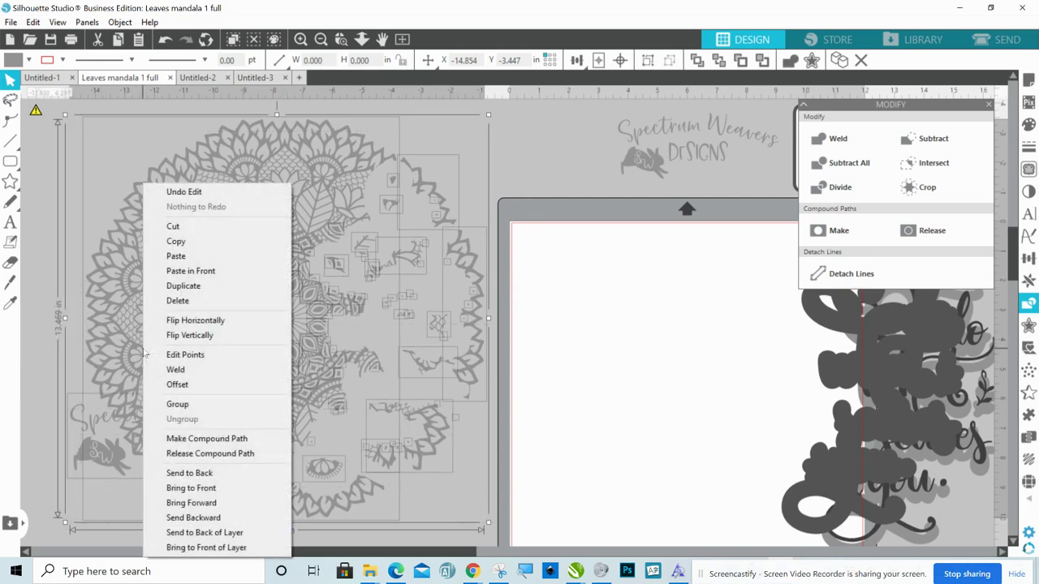
{"action": "left_click", "coordinate": [177, 439]}
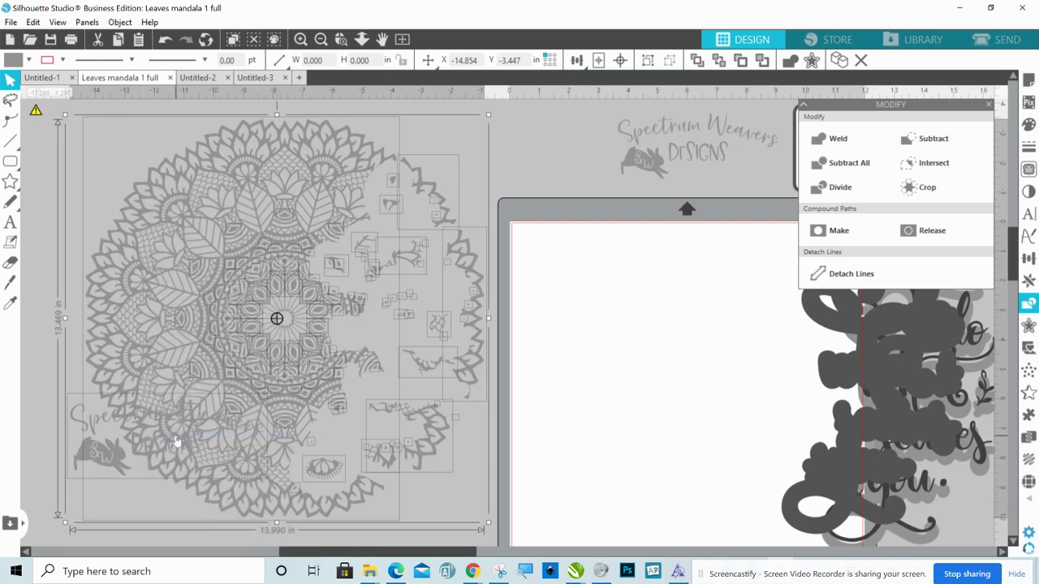
{"action": "left_click", "coordinate": [641, 430]}
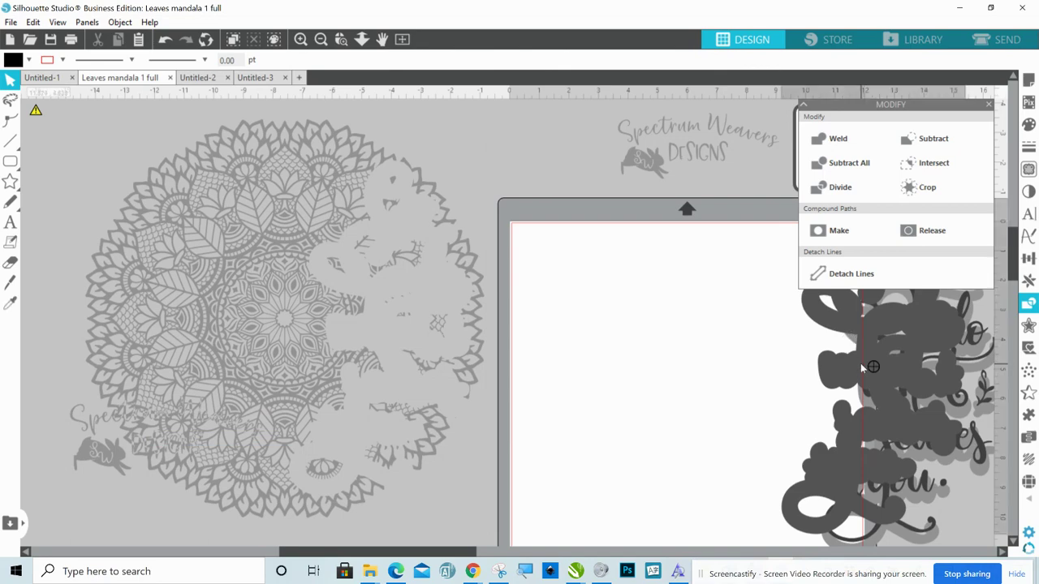
Move the spare dark grey layer onto the mat's left half and place the medium grey layer beside it
{"action": "left_click_drag", "start_coordinate": [861, 367], "coordinate": [591, 374]}
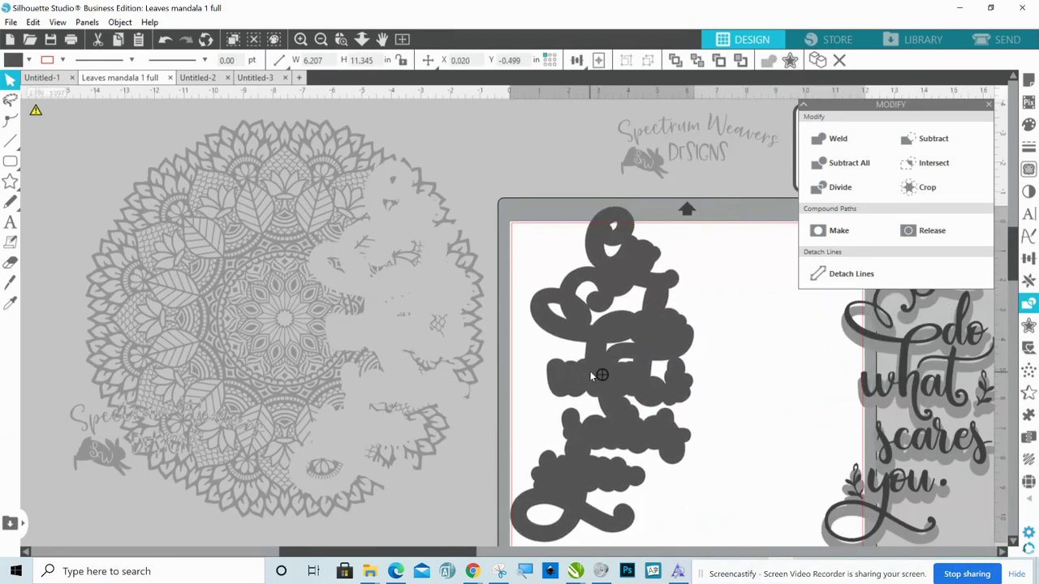
{"action": "left_click", "coordinate": [783, 364]}
{"action": "mouse_move", "coordinate": [860, 399]}
{"action": "left_mouse_down"}
{"action": "mouse_move", "coordinate": [833, 411]}
{"action": "mouse_move", "coordinate": [754, 373]}
{"action": "mouse_move", "coordinate": [650, 373]}
{"action": "mouse_move", "coordinate": [740, 369]}
{"action": "mouse_move", "coordinate": [693, 380]}
{"action": "left_mouse_up"}
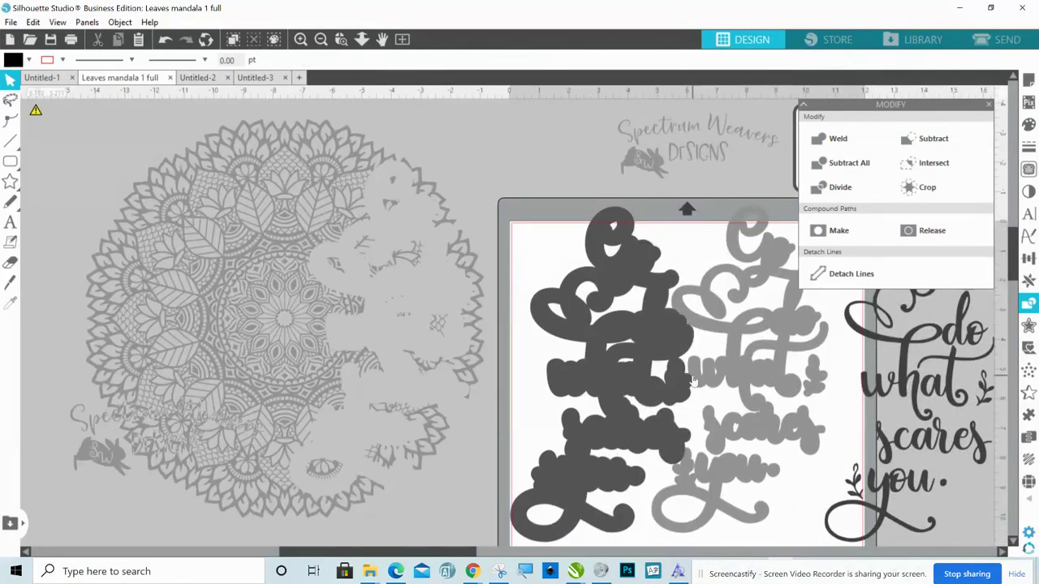
Bring the medium grey layer to the front and place it centred over the dark grey layer
{"action": "right_click", "coordinate": [750, 366]}
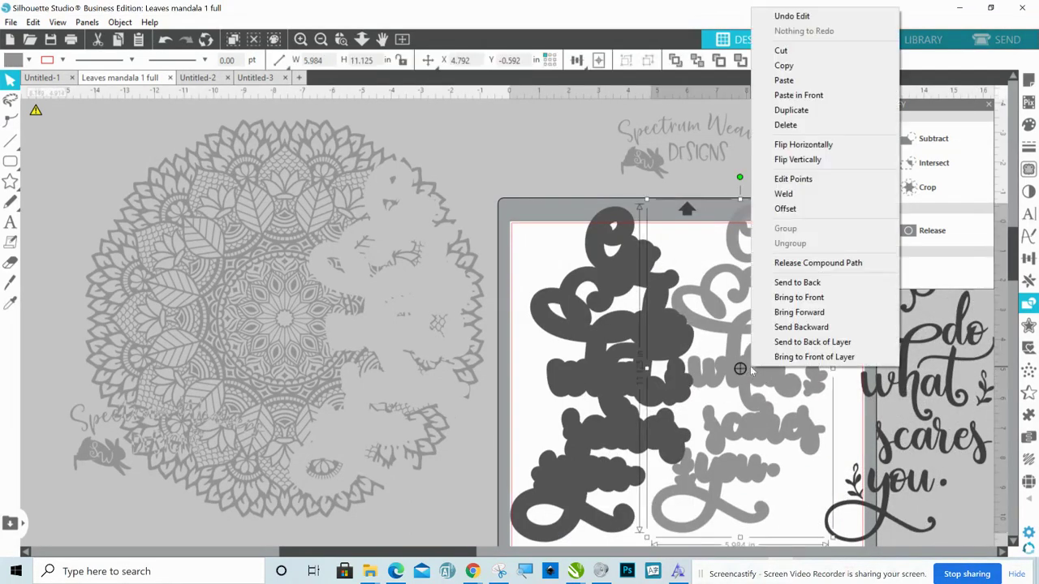
{"action": "left_click", "coordinate": [799, 297]}
{"action": "left_click_drag", "start_coordinate": [761, 318], "coordinate": [643, 324]}
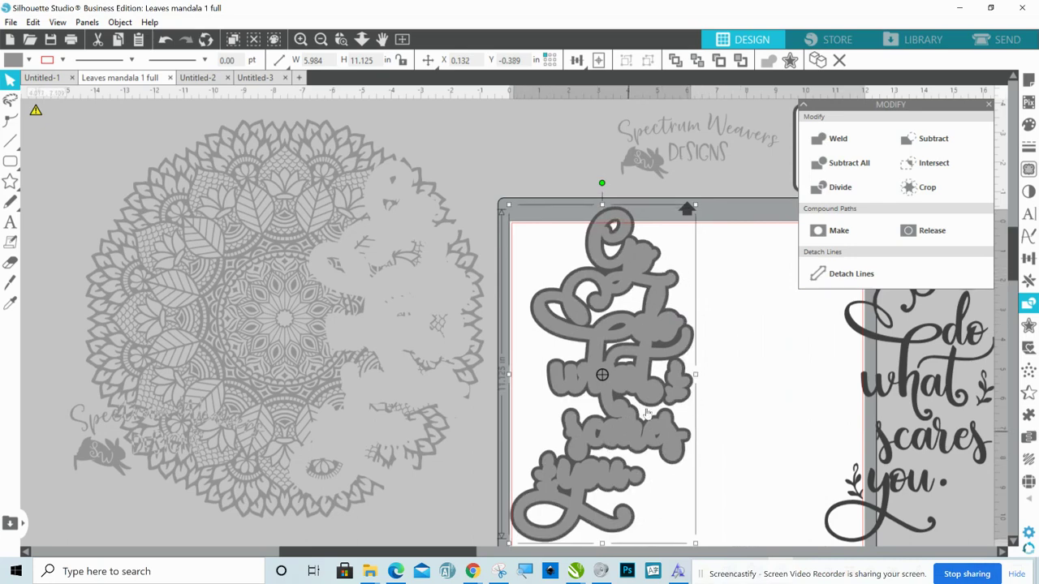
{"action": "left_click", "coordinate": [577, 62]}
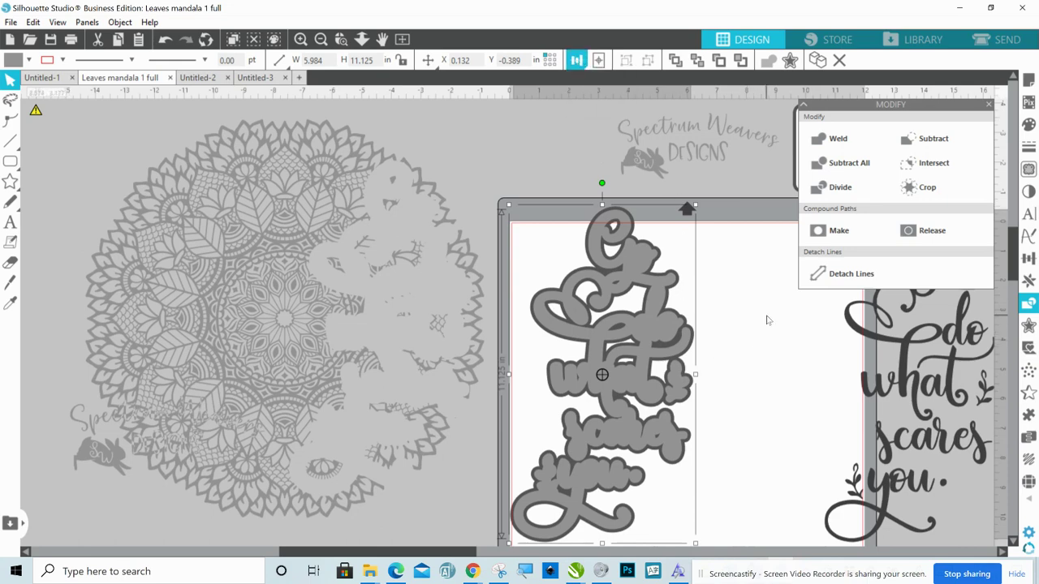
Select both stacked layers and subtract the medium grey shape from the dark grey layer
{"action": "left_click_drag", "start_coordinate": [767, 316], "coordinate": [608, 343]}
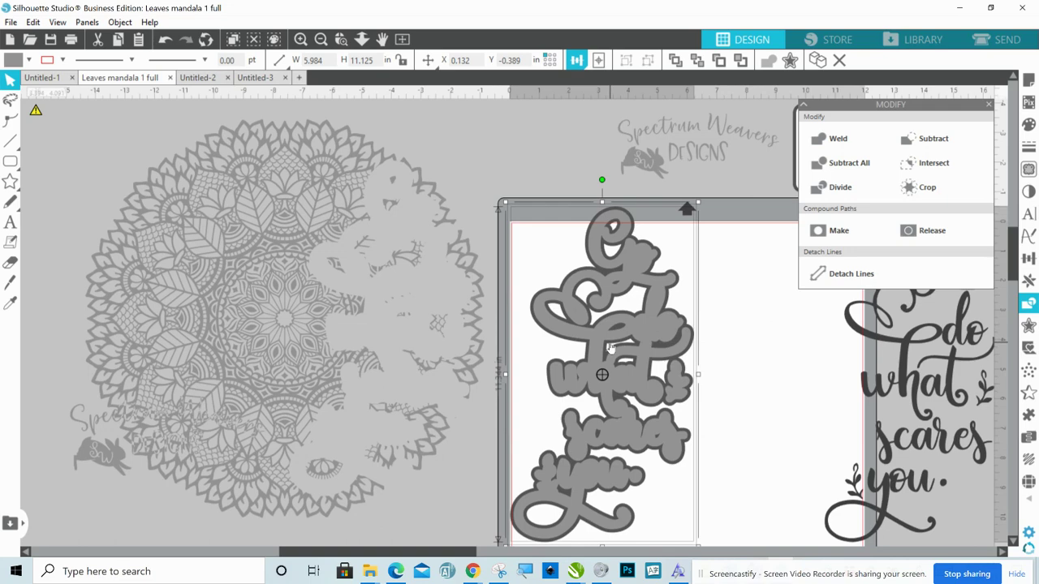
{"action": "left_click", "coordinate": [964, 233]}
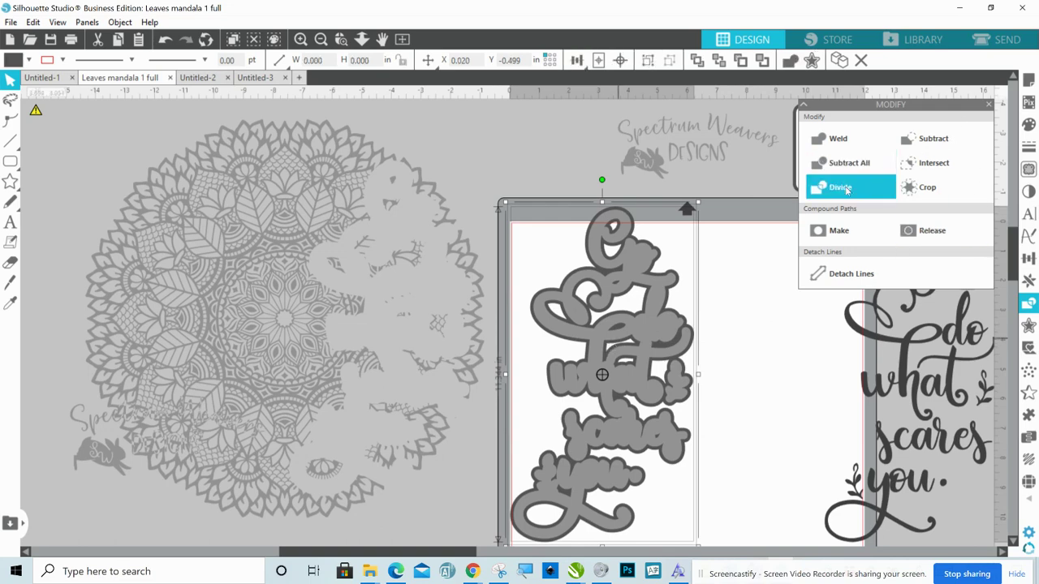
{"action": "left_click", "coordinate": [930, 139]}
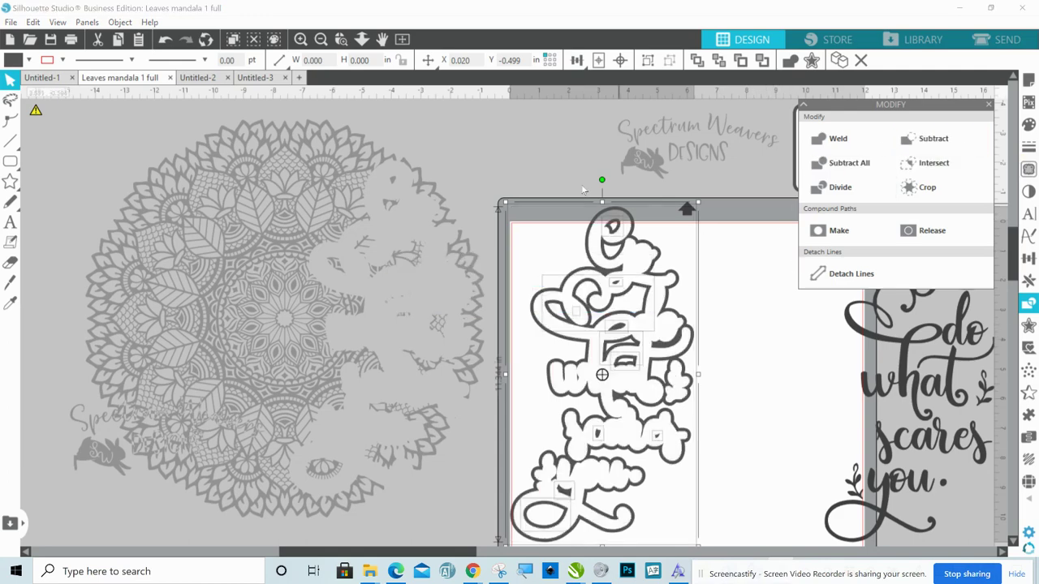
Make all the subtracted outline pieces one compound path and shift it slightly up and to the left
{"action": "left_click", "coordinate": [536, 171]}
{"action": "left_click_drag", "start_coordinate": [525, 192], "coordinate": [699, 507]}
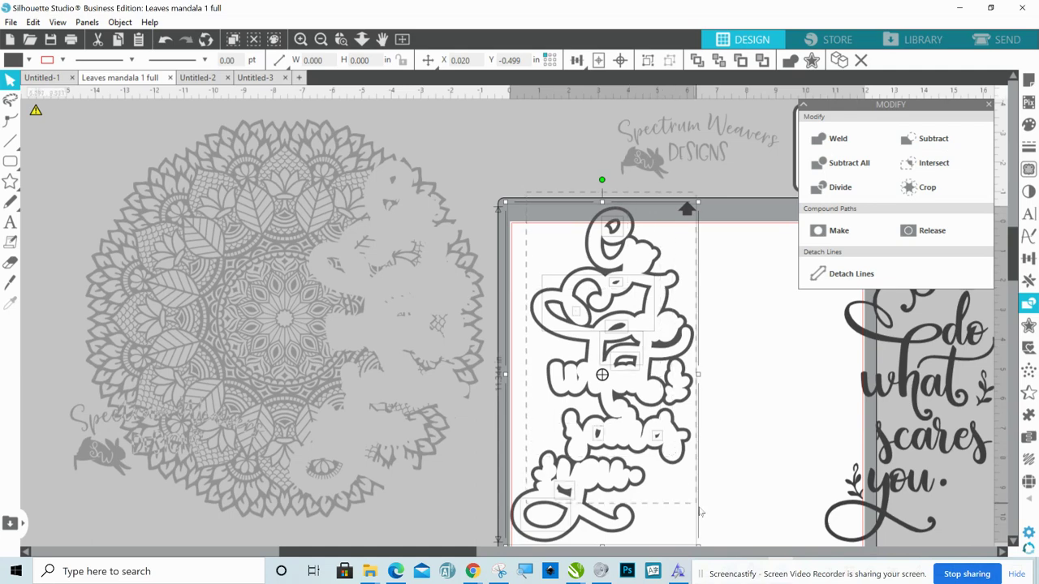
{"action": "right_click", "coordinate": [662, 436]}
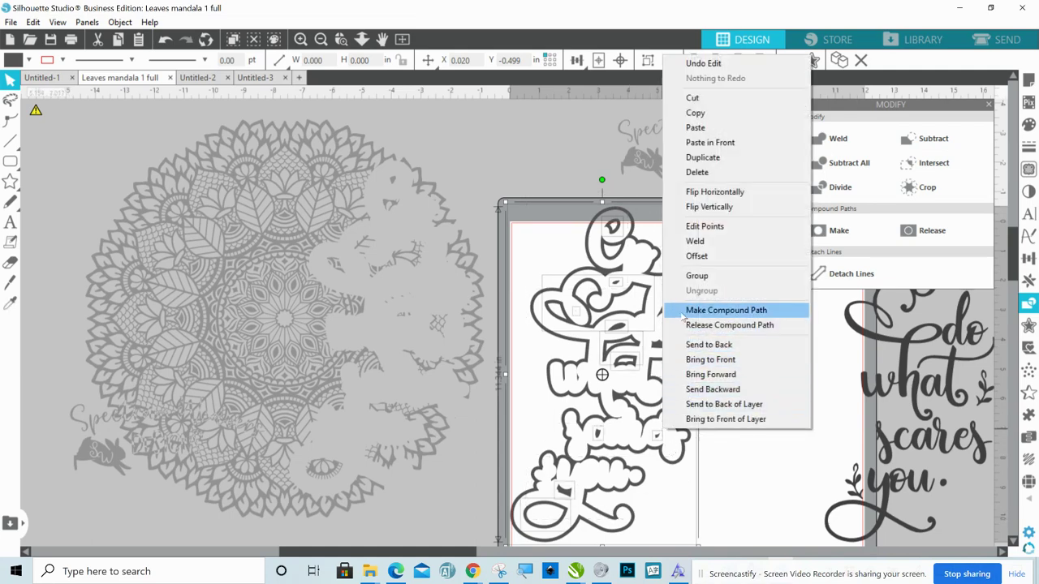
{"action": "left_click", "coordinate": [683, 318]}
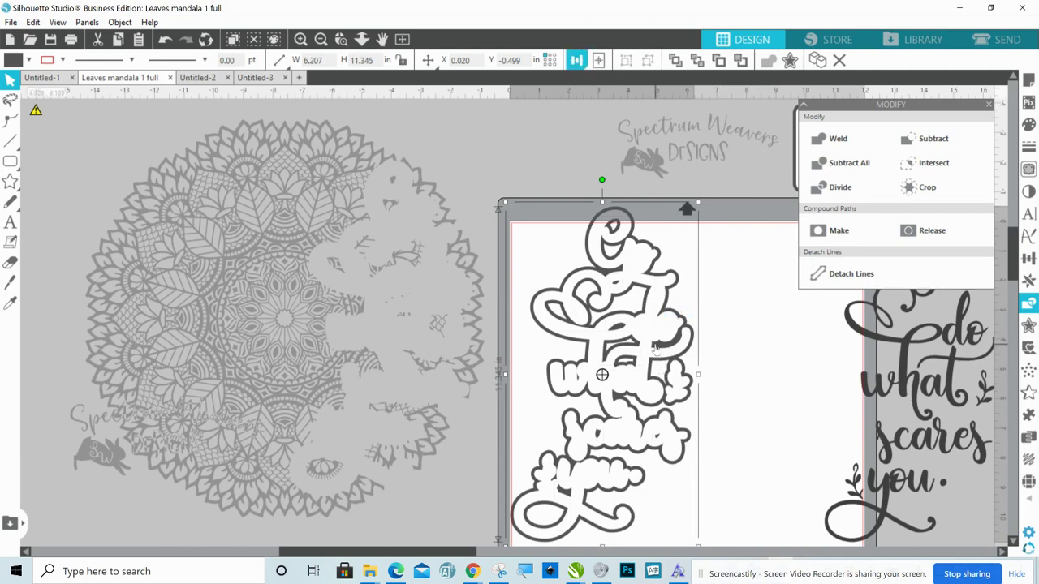
{"action": "left_click_drag", "start_coordinate": [658, 348], "coordinate": [636, 311]}
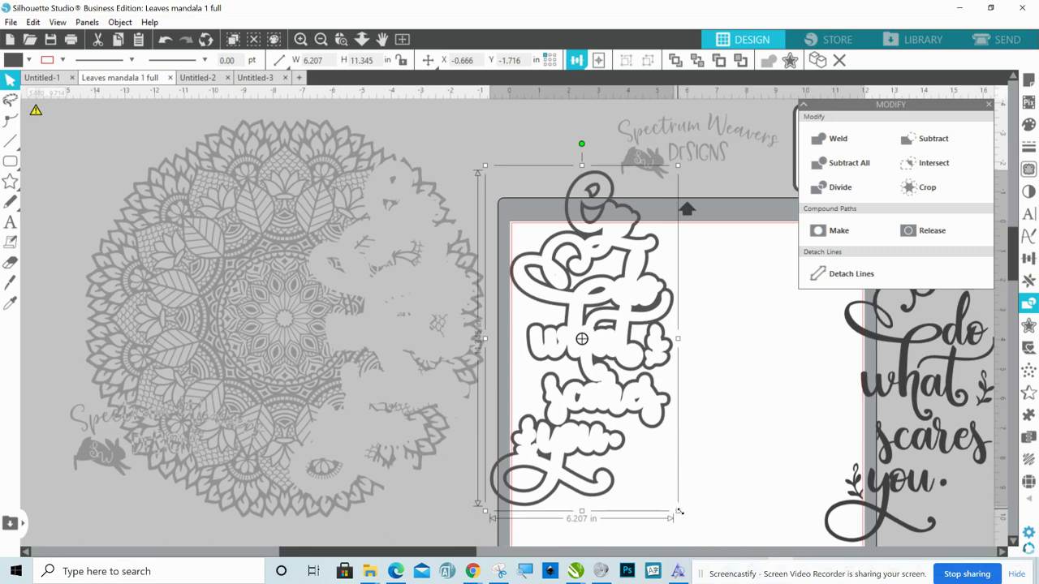
Try enlarging the compound outline to about 6.217 in wide, and undo the scaling
{"action": "left_click_drag", "start_coordinate": [678, 512], "coordinate": [679, 513]}
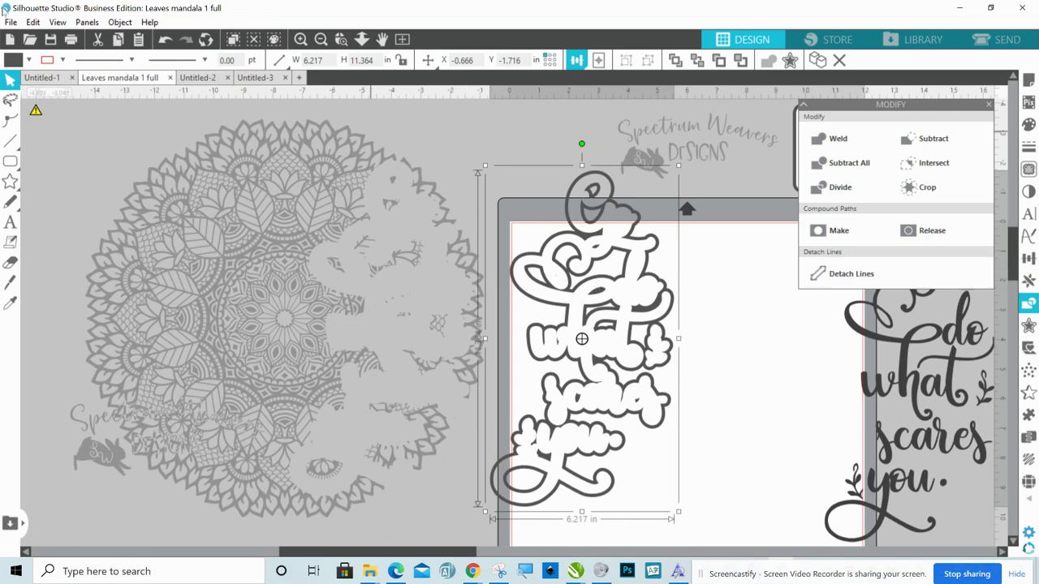
{"action": "left_click", "coordinate": [32, 23]}
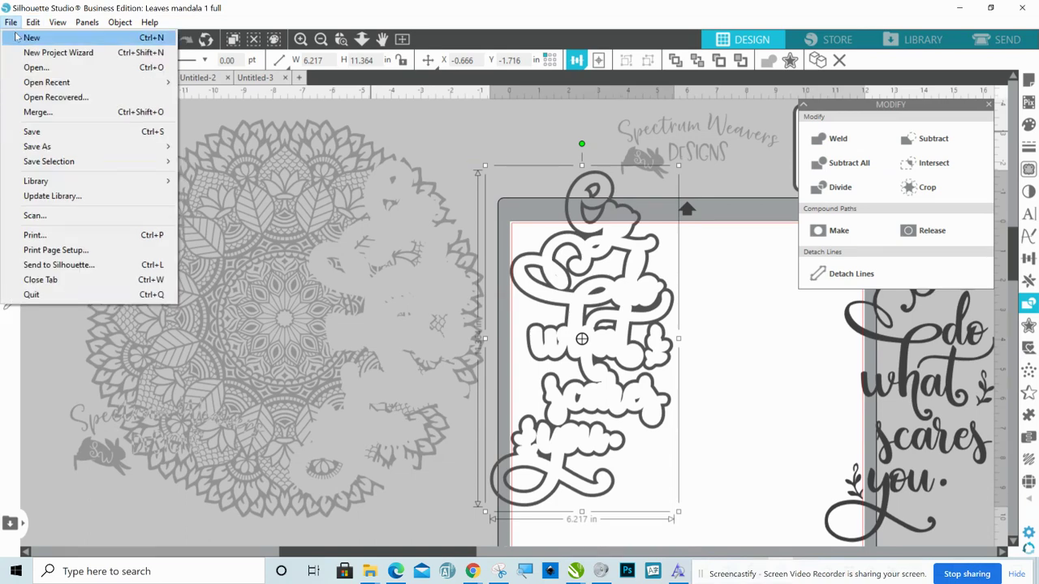
{"action": "left_click", "coordinate": [32, 23]}
{"action": "left_click", "coordinate": [34, 23]}
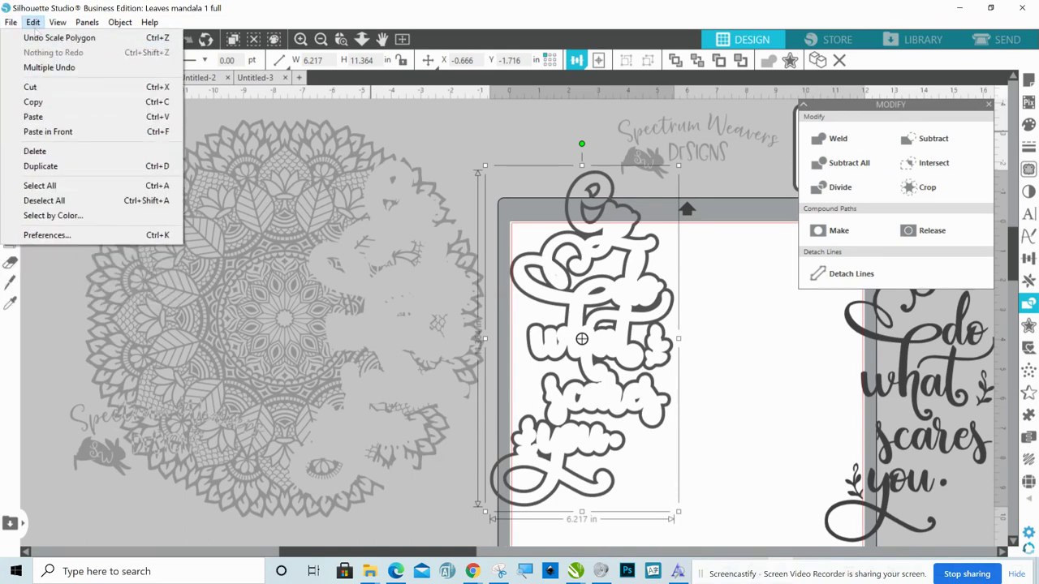
{"action": "left_click", "coordinate": [46, 38]}
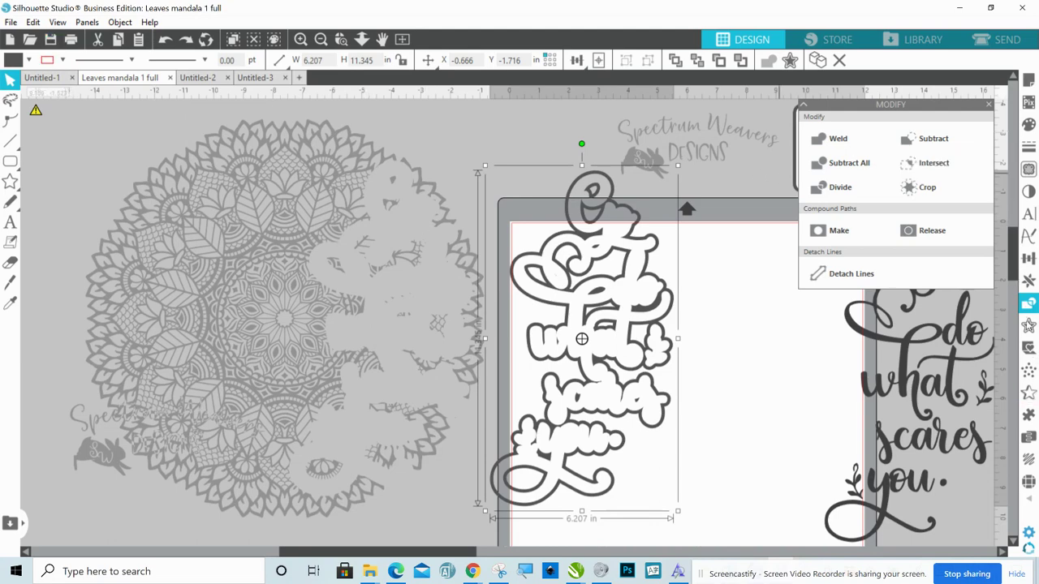
Add a very thin rounded-corner offset around the outline and delete the original outline
{"action": "left_click", "coordinate": [1029, 327]}
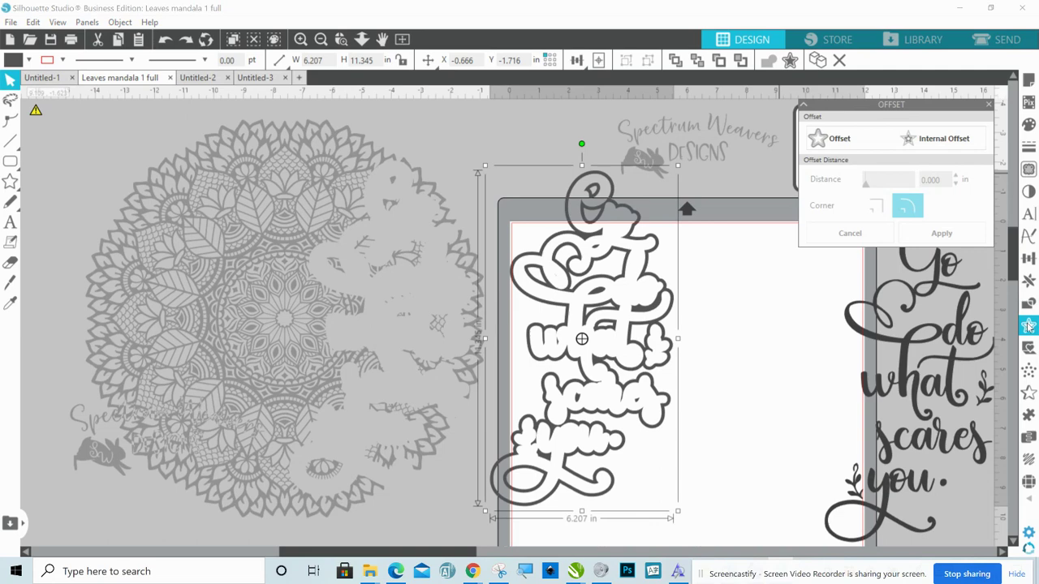
{"action": "left_click", "coordinate": [880, 151]}
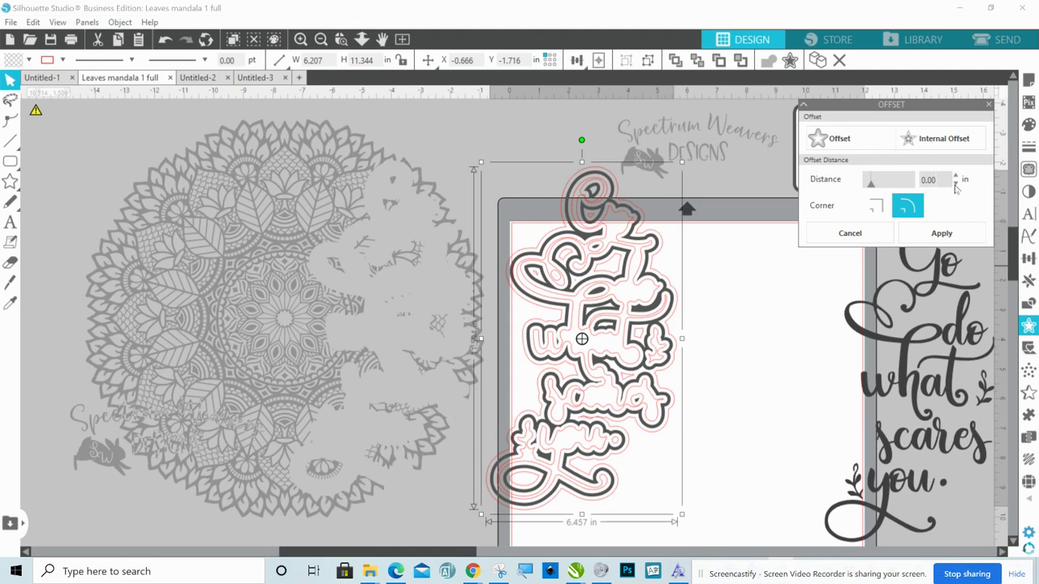
{"action": "left_click", "coordinate": [941, 233]}
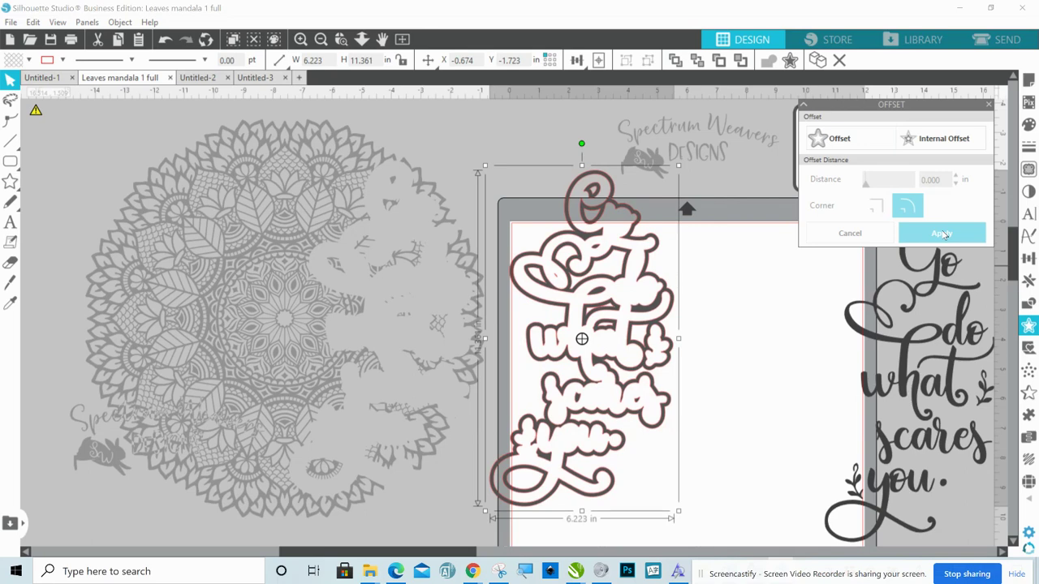
{"action": "left_click", "coordinate": [802, 305]}
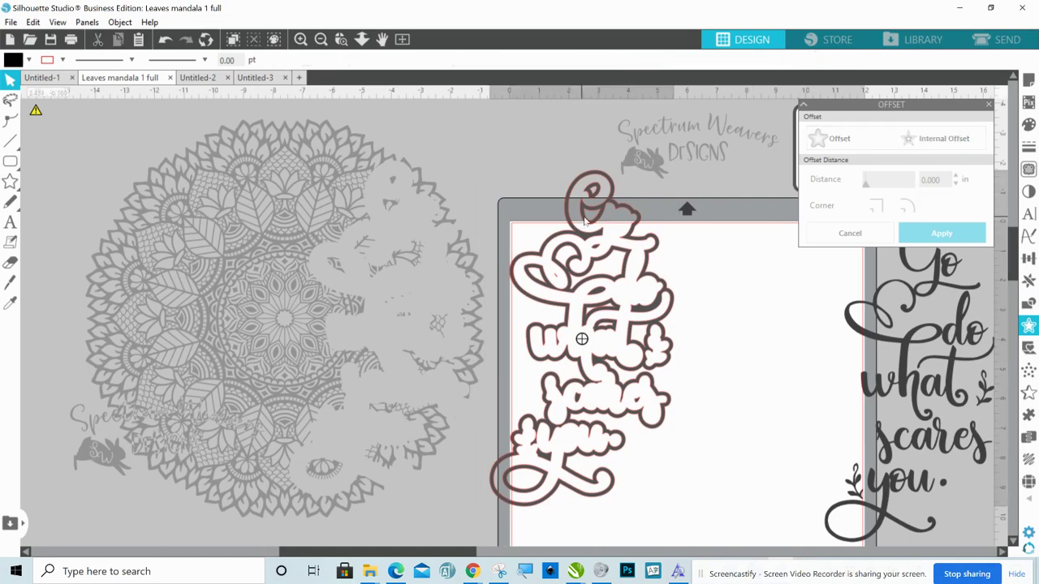
{"action": "left_click_drag", "start_coordinate": [582, 340], "coordinate": [756, 401]}
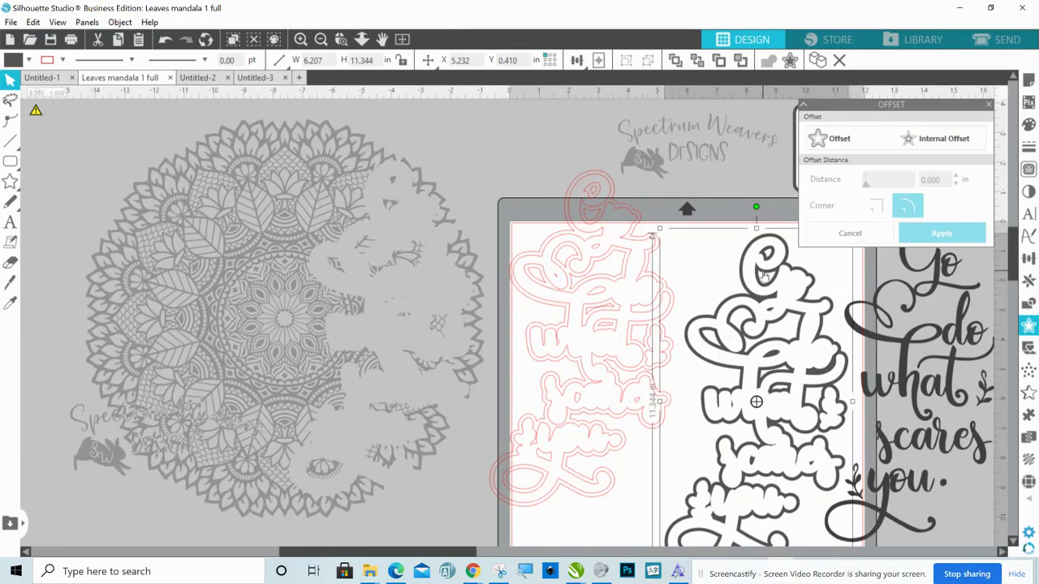
{"action": "key", "text": "Delete"}
Fill the offset outline with the dark grey colour and make its line colour transparent
{"action": "left_click", "coordinate": [615, 262]}
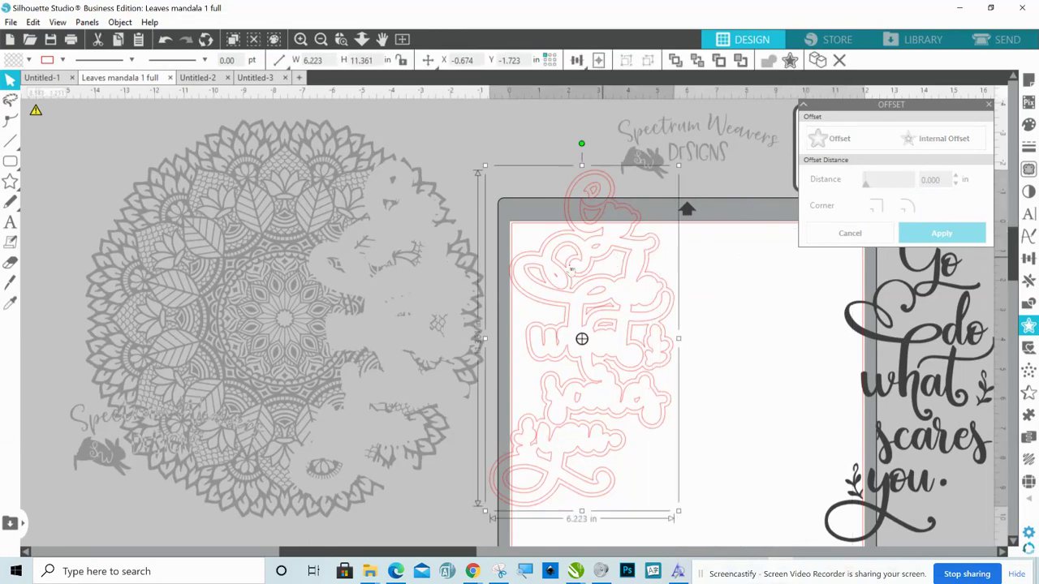
{"action": "left_click", "coordinate": [27, 60]}
{"action": "left_click", "coordinate": [27, 80]}
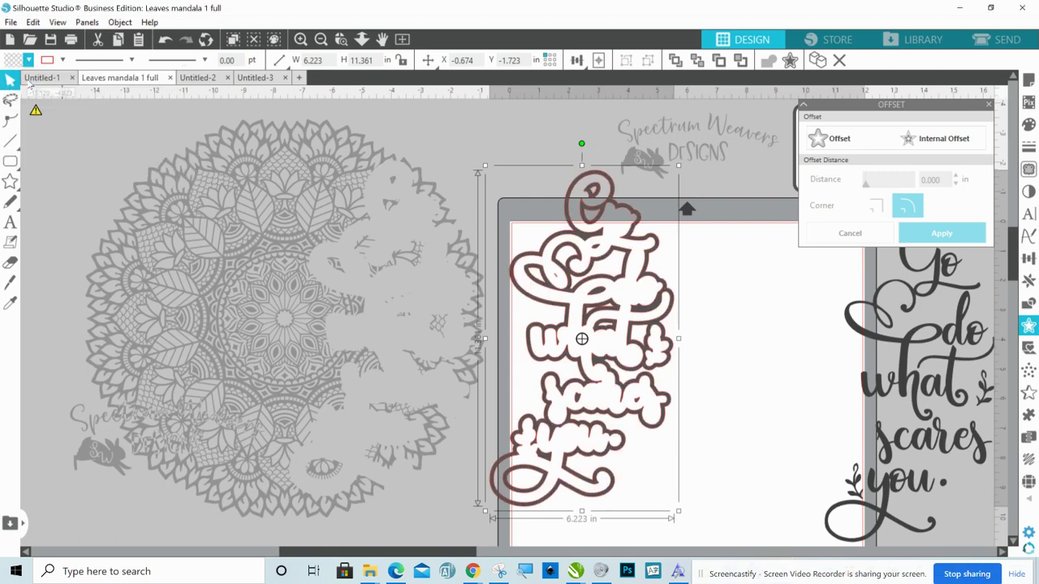
{"action": "left_click", "coordinate": [63, 63]}
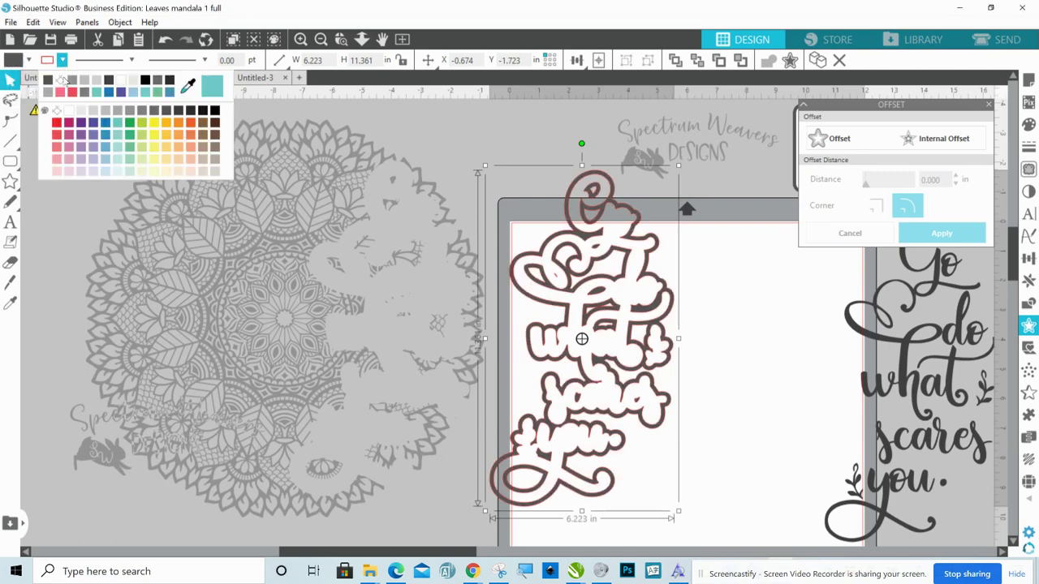
{"action": "left_click", "coordinate": [66, 82]}
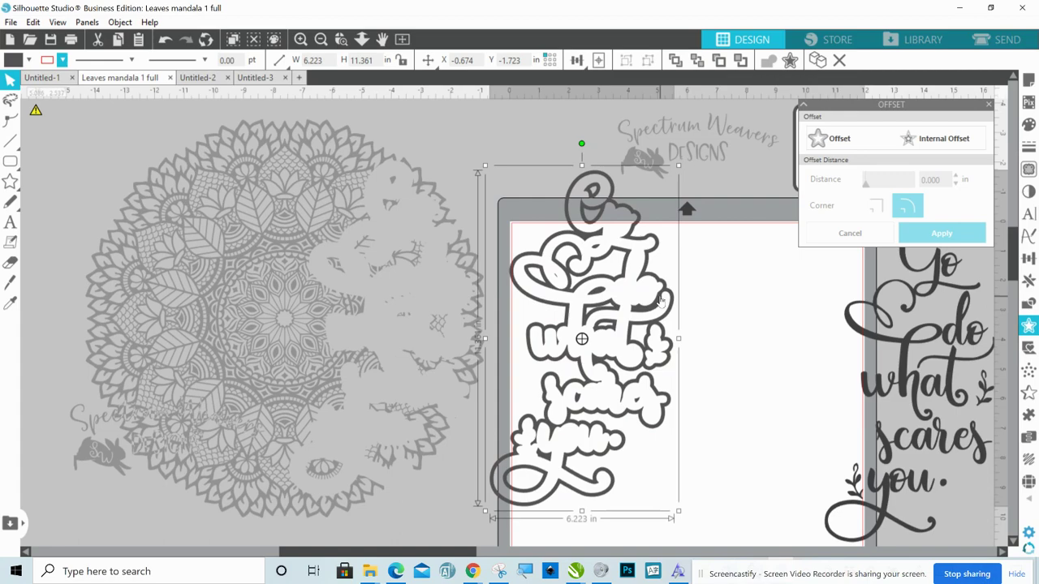
Place the outline over the mandala's cutout and fill both selected shapes with the same dark grey
{"action": "left_click_drag", "start_coordinate": [659, 301], "coordinate": [463, 291]}
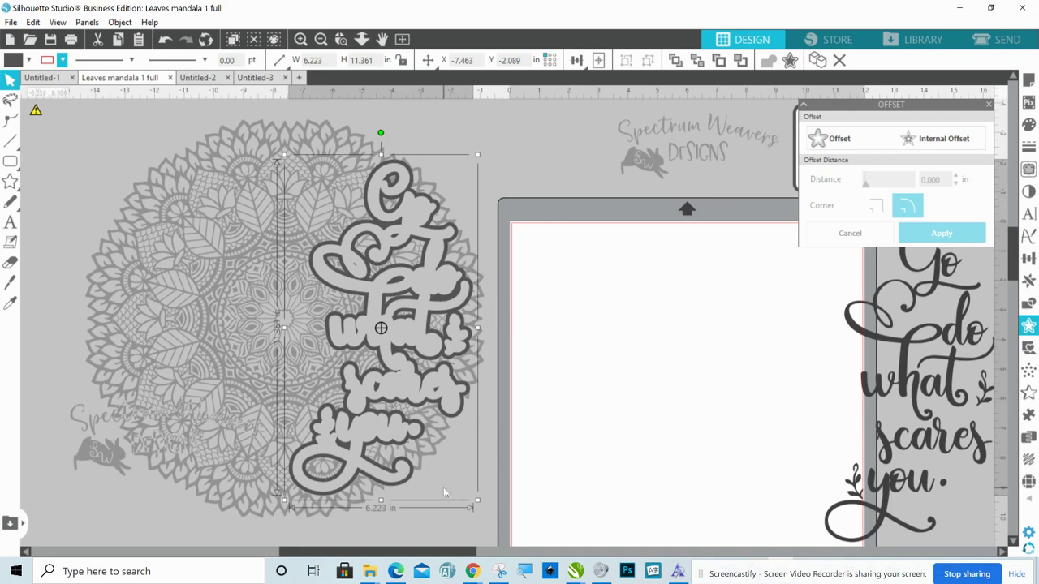
{"action": "left_click_drag", "start_coordinate": [460, 117], "coordinate": [134, 492]}
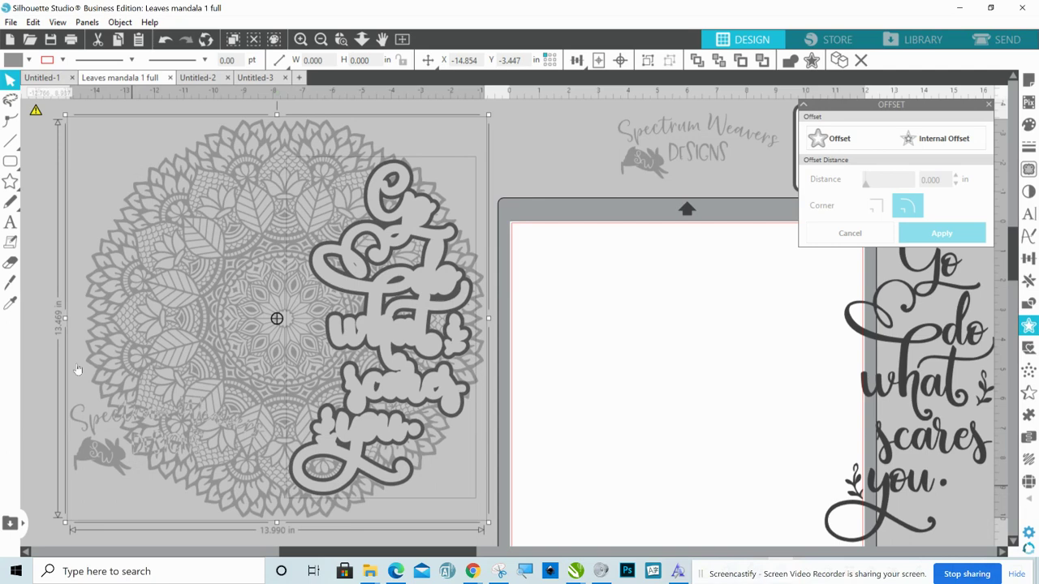
{"action": "left_click", "coordinate": [29, 60]}
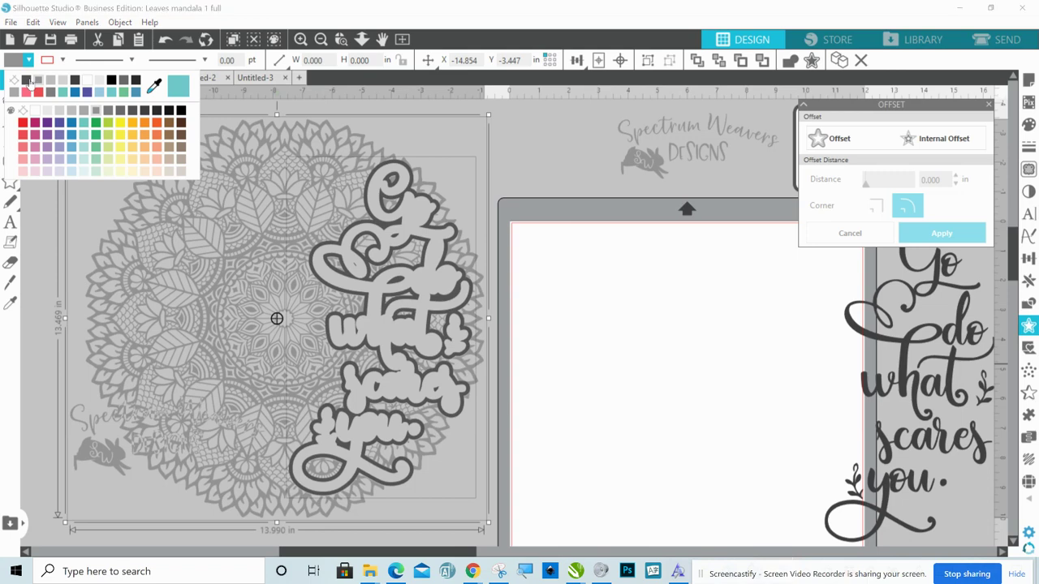
{"action": "left_click", "coordinate": [27, 80]}
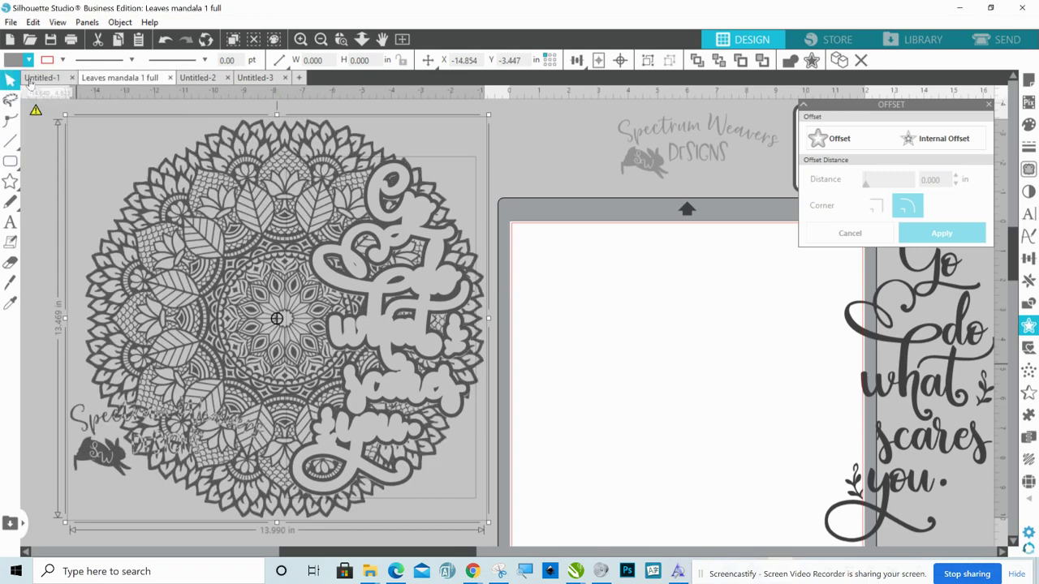
Group the mandala with the outline and shift the group slightly up and to the left
{"action": "right_click", "coordinate": [264, 216]}
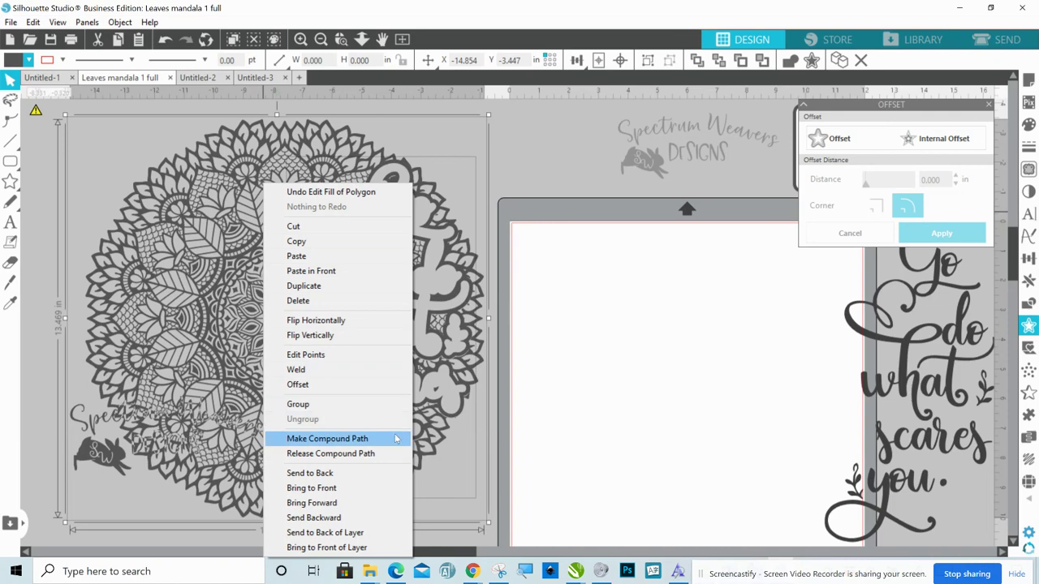
{"action": "left_click", "coordinate": [668, 382]}
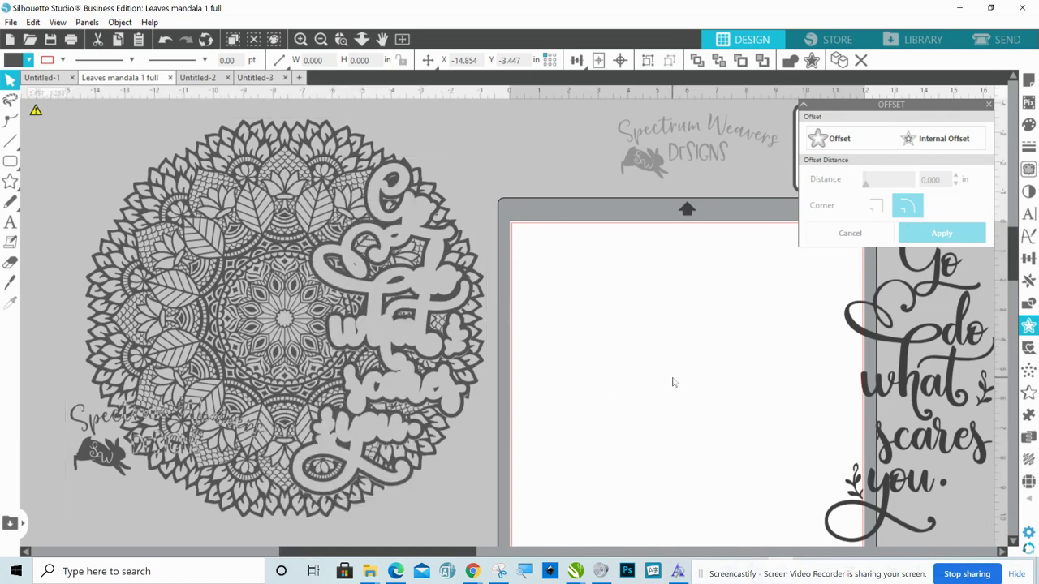
{"action": "left_click", "coordinate": [236, 210]}
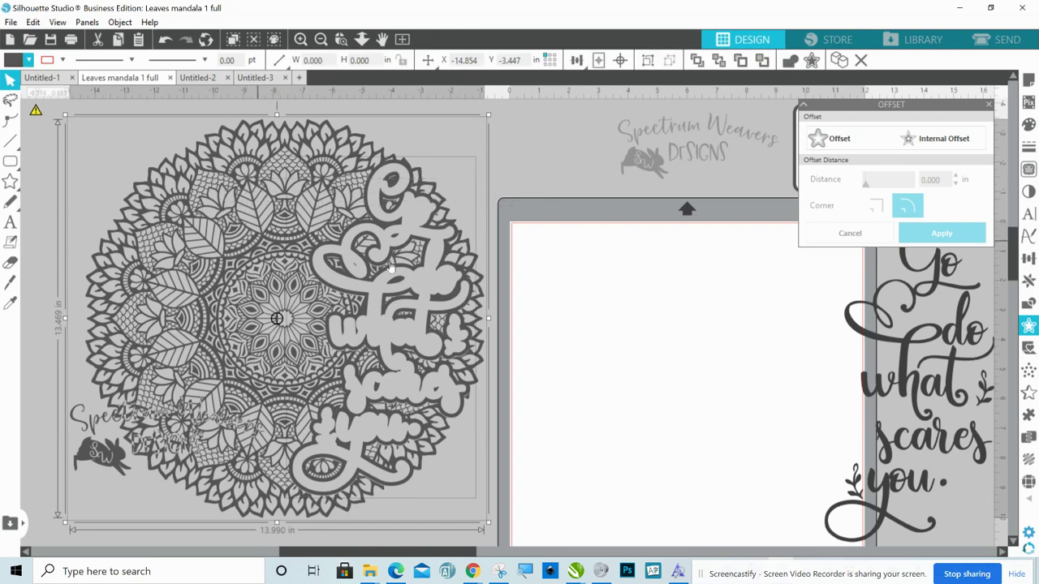
{"action": "left_click_drag", "start_coordinate": [389, 269], "coordinate": [384, 258]}
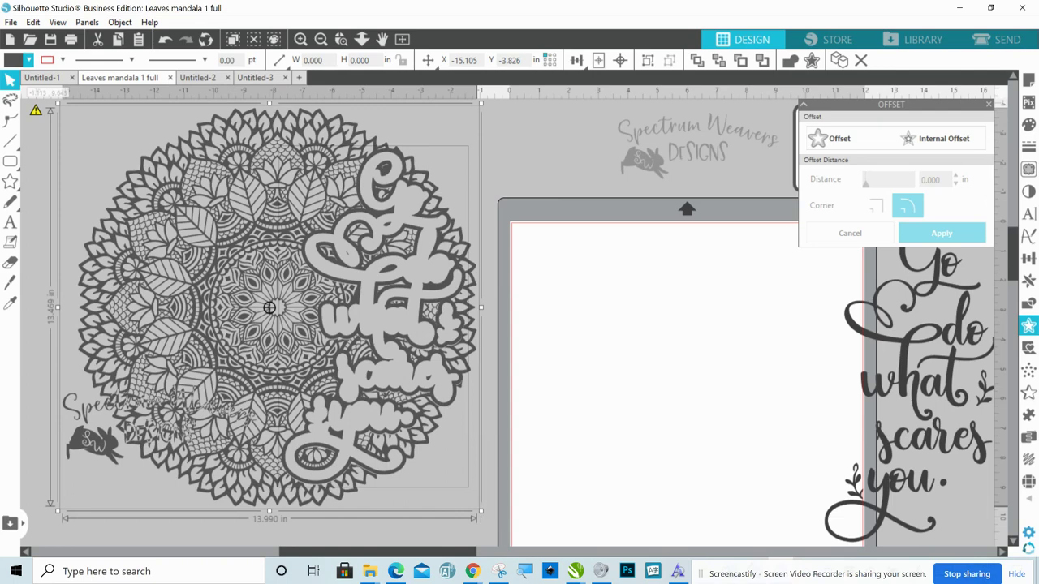
Enlarge the grouped mandala to about 20.05 in tall and move it down and right, partly over the mat
{"action": "left_click_drag", "start_coordinate": [481, 512], "coordinate": [761, 579]}
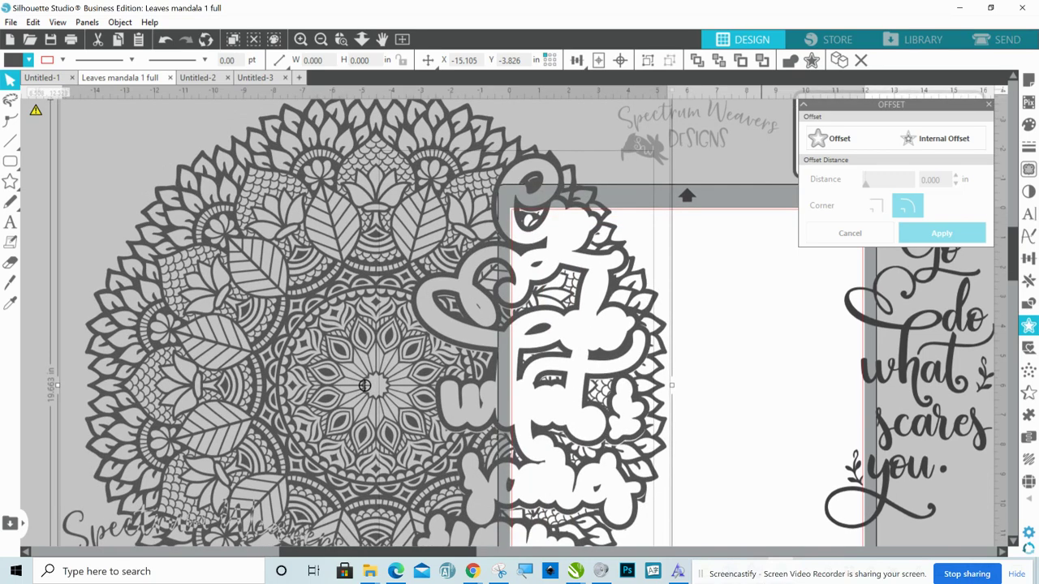
{"action": "left_click_drag", "start_coordinate": [670, 583], "coordinate": [675, 583]}
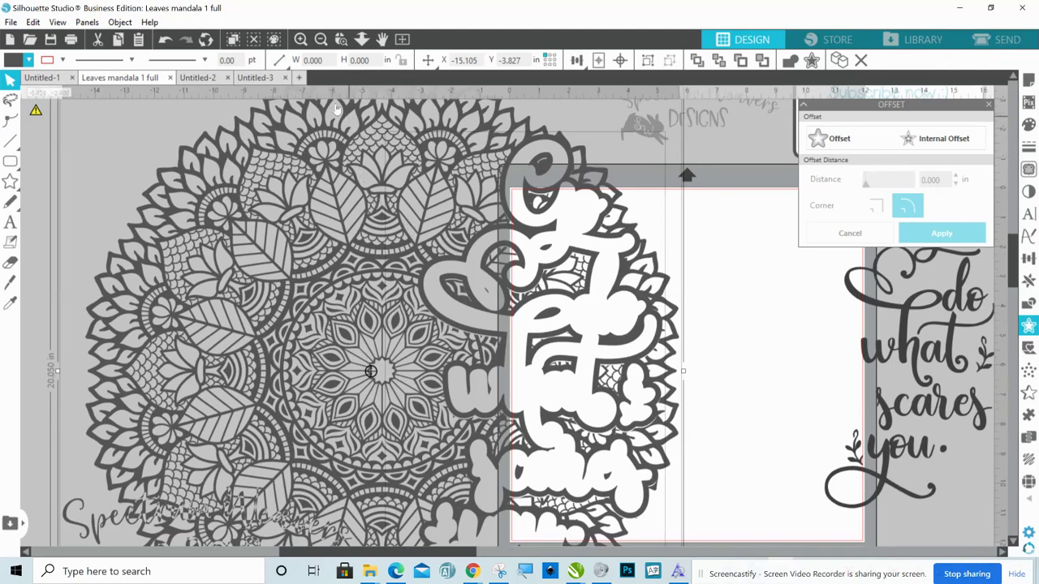
{"action": "left_click_drag", "start_coordinate": [339, 108], "coordinate": [379, 255]}
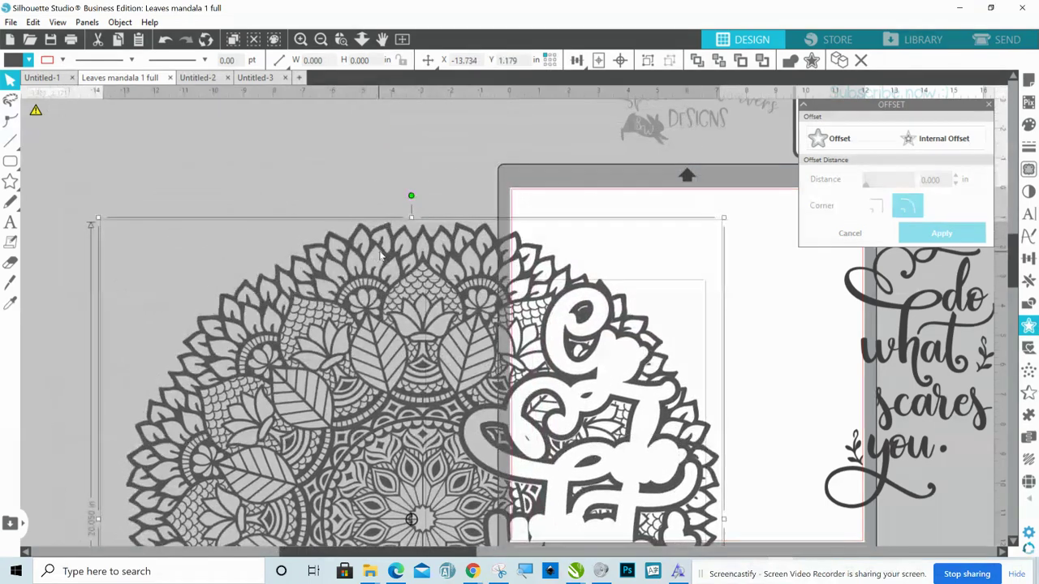
{"action": "left_click", "coordinate": [432, 141]}
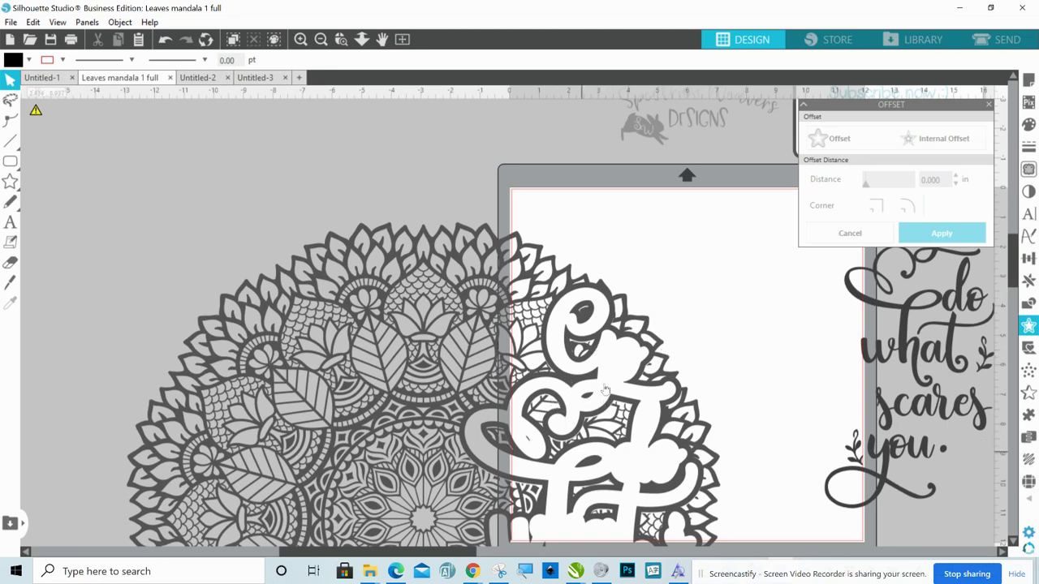
Nudge the dark grey outline slightly to line it up with the mandala's cutout, and deselect it
{"action": "left_click", "coordinate": [562, 374]}
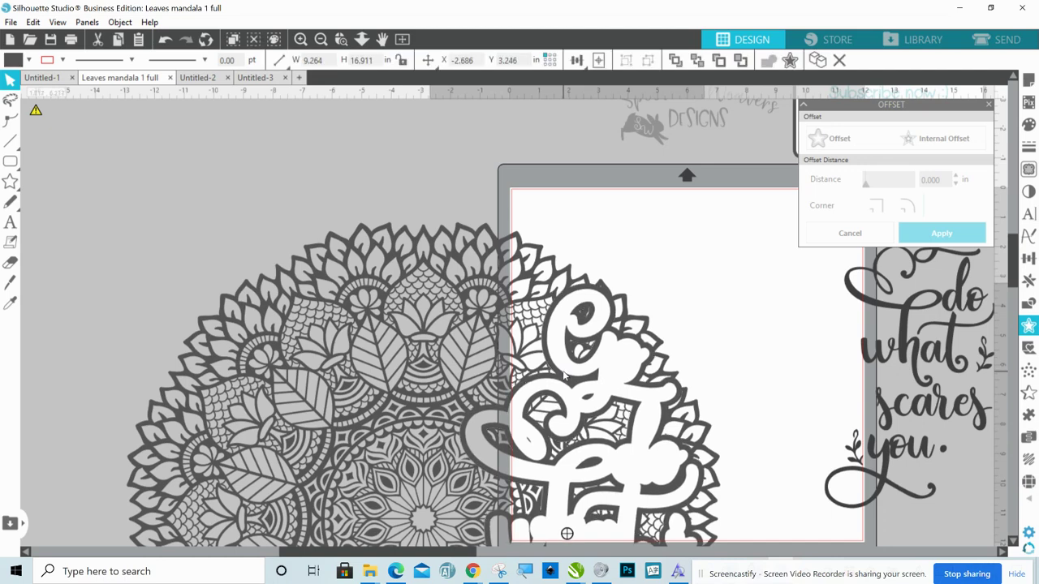
{"action": "left_click_drag", "start_coordinate": [563, 372], "coordinate": [563, 370]}
{"action": "key", "text": "ctrl+z"}
{"action": "left_click_drag", "start_coordinate": [564, 374], "coordinate": [564, 374]}
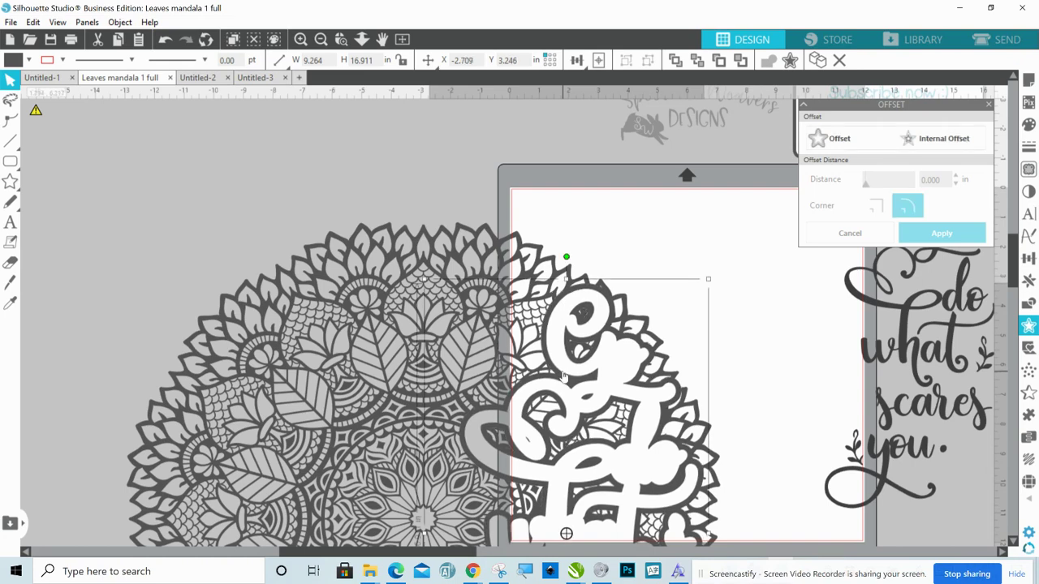
{"action": "left_click", "coordinate": [753, 383]}
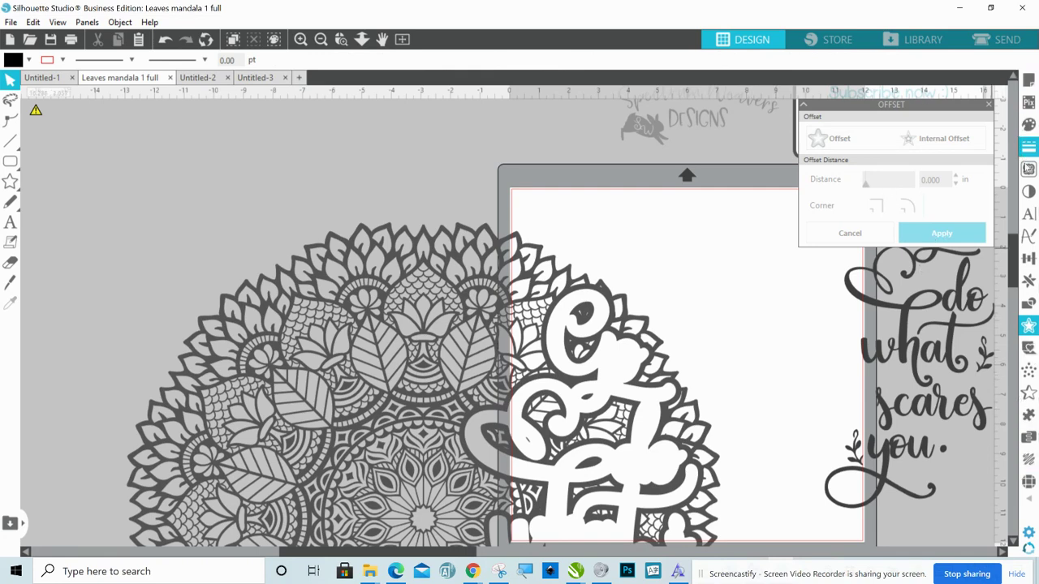
Trace the whole mandala with its outline using the solid fill preview, a 45% threshold and the standard Trace style
{"action": "left_click", "coordinate": [1027, 169]}
{"action": "left_click", "coordinate": [935, 165]}
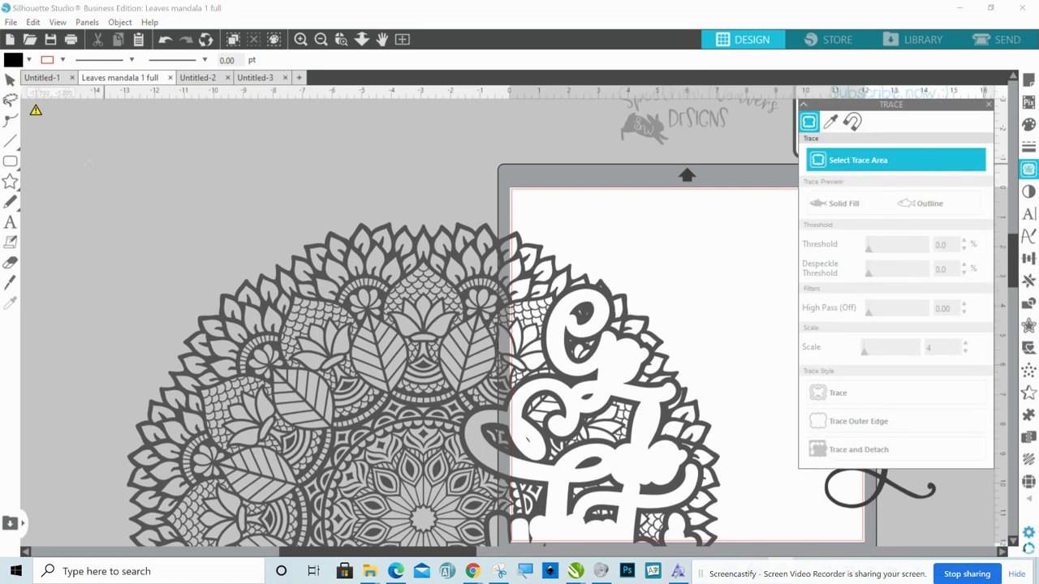
{"action": "mouse_move", "coordinate": [56, 162]}
{"action": "left_mouse_down"}
{"action": "mouse_move", "coordinate": [167, 175]}
{"action": "mouse_move", "coordinate": [531, 268]}
{"action": "mouse_move", "coordinate": [718, 404]}
{"action": "mouse_move", "coordinate": [738, 518]}
{"action": "left_mouse_up"}
{"action": "mouse_move", "coordinate": [742, 560]}
{"action": "left_mouse_down"}
{"action": "mouse_move", "coordinate": [765, 562]}
{"action": "mouse_move", "coordinate": [764, 535]}
{"action": "mouse_move", "coordinate": [767, 543]}
{"action": "left_mouse_up"}
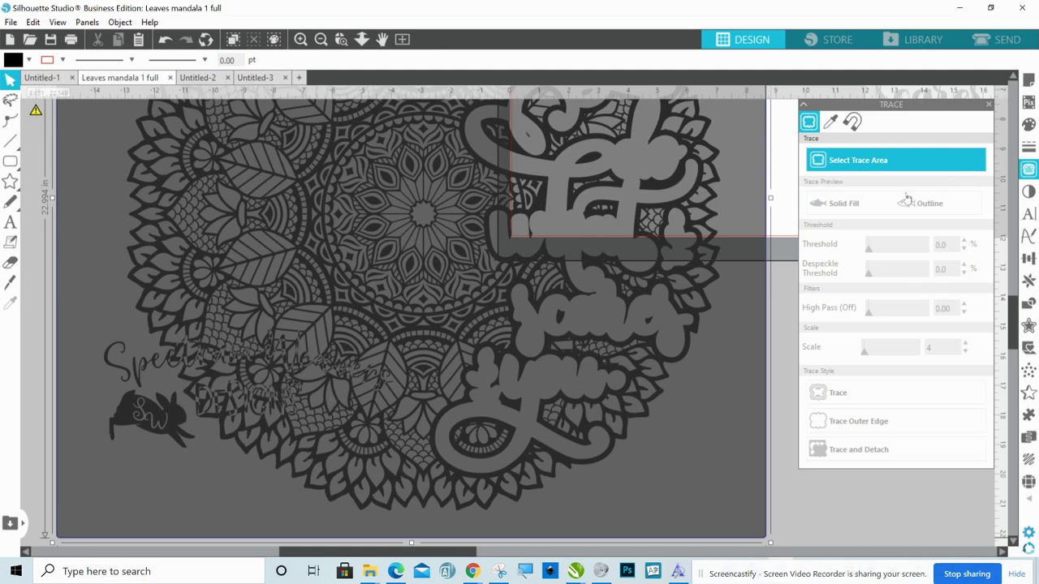
{"action": "left_click", "coordinate": [889, 162]}
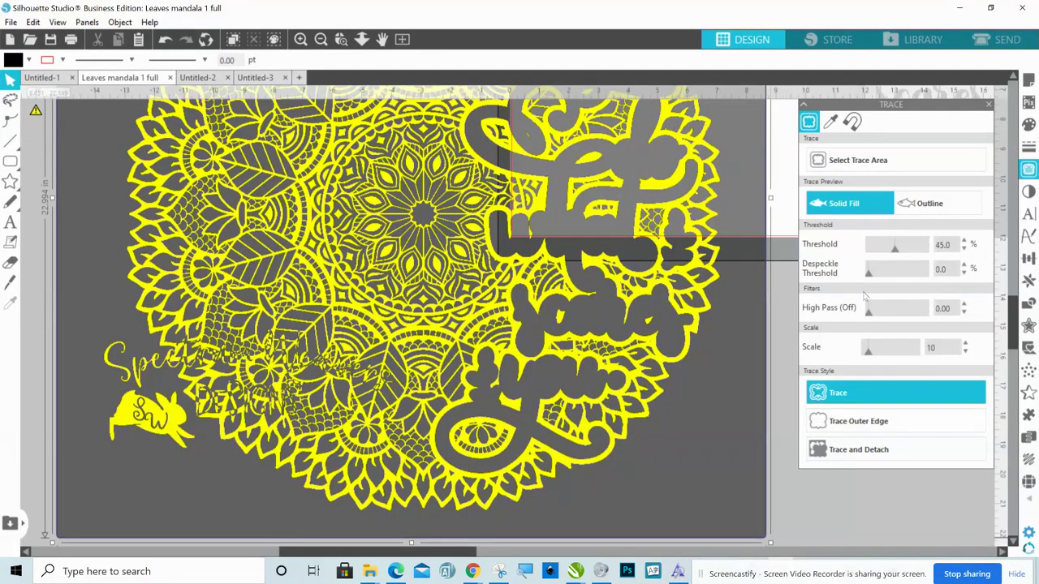
{"action": "left_click", "coordinate": [856, 388]}
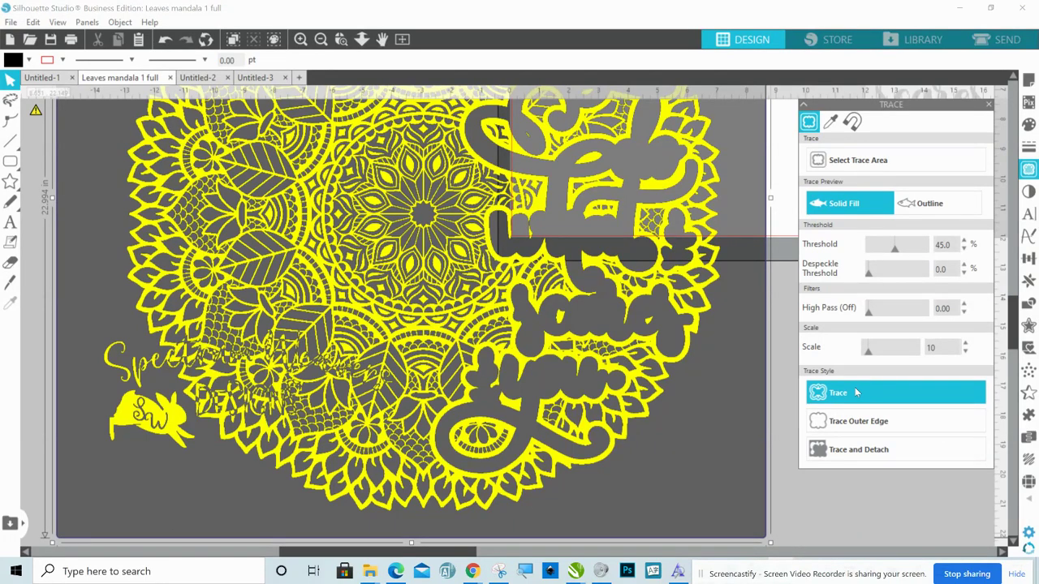
{"action": "left_click", "coordinate": [855, 392]}
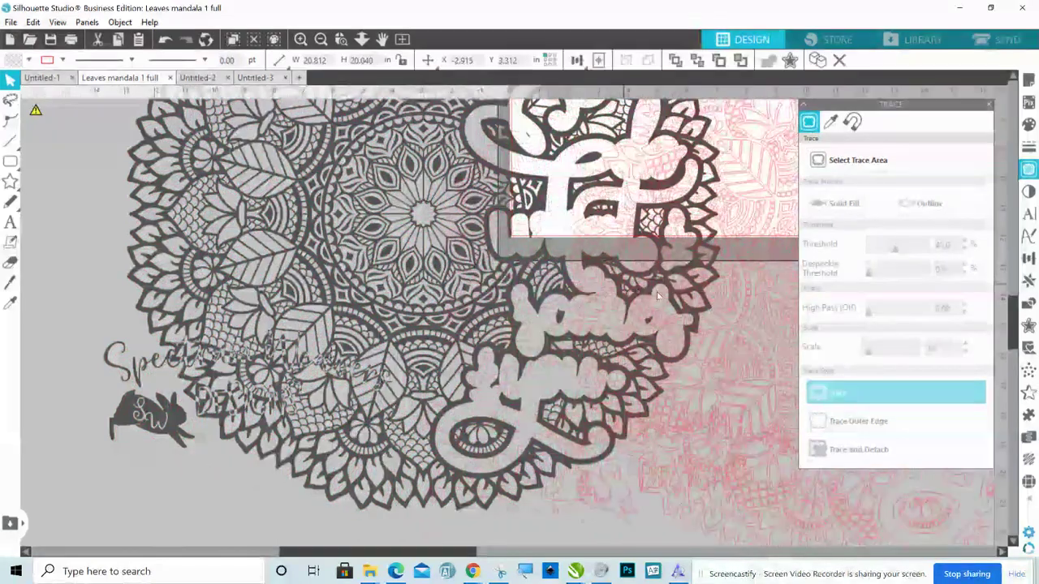
Move the traced shape away from the originals and delete the original mandala and outline
{"action": "left_click", "coordinate": [461, 311]}
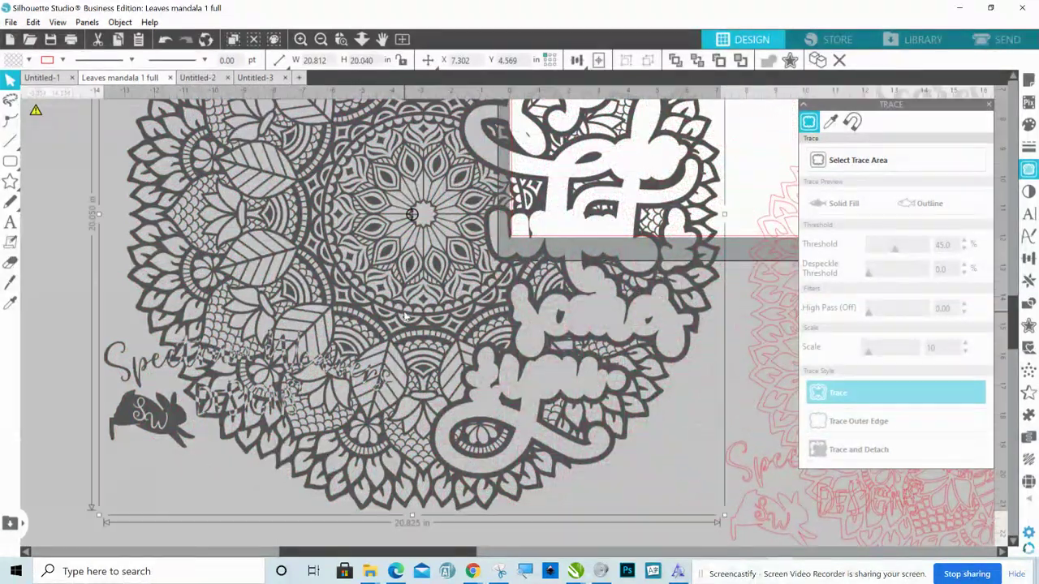
{"action": "key", "text": "Delete"}
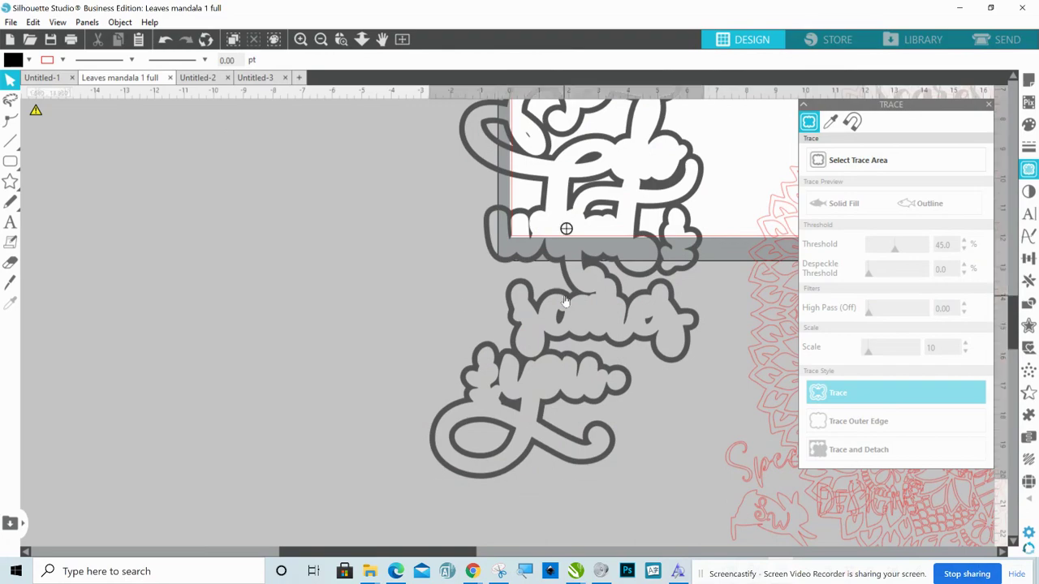
{"action": "left_click", "coordinate": [566, 300]}
{"action": "key", "text": "Delete"}
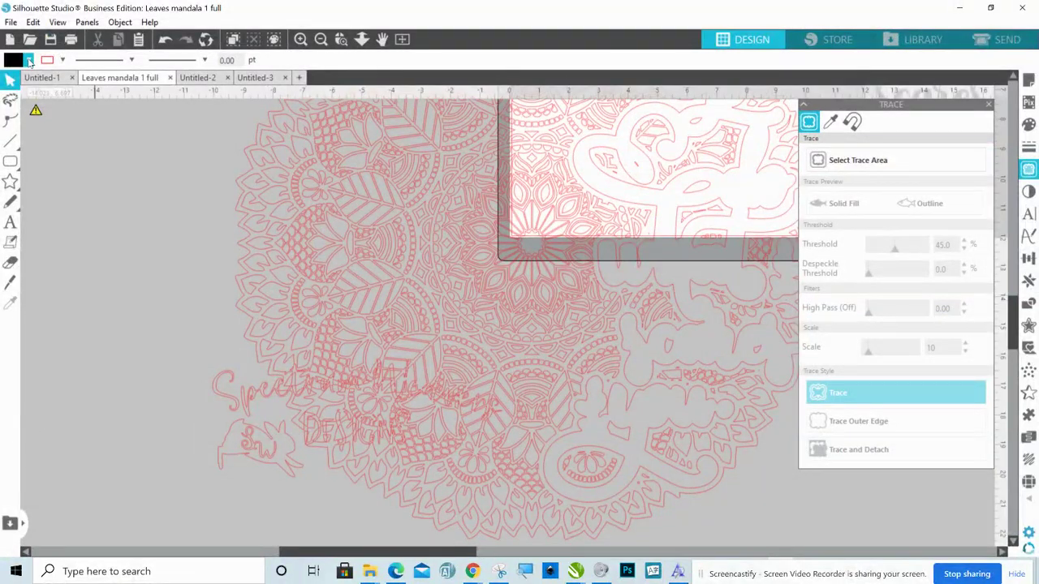
Fill the traced mandala with black and make its line colour transparent
{"action": "left_click", "coordinate": [29, 62]}
{"action": "left_click", "coordinate": [305, 213]}
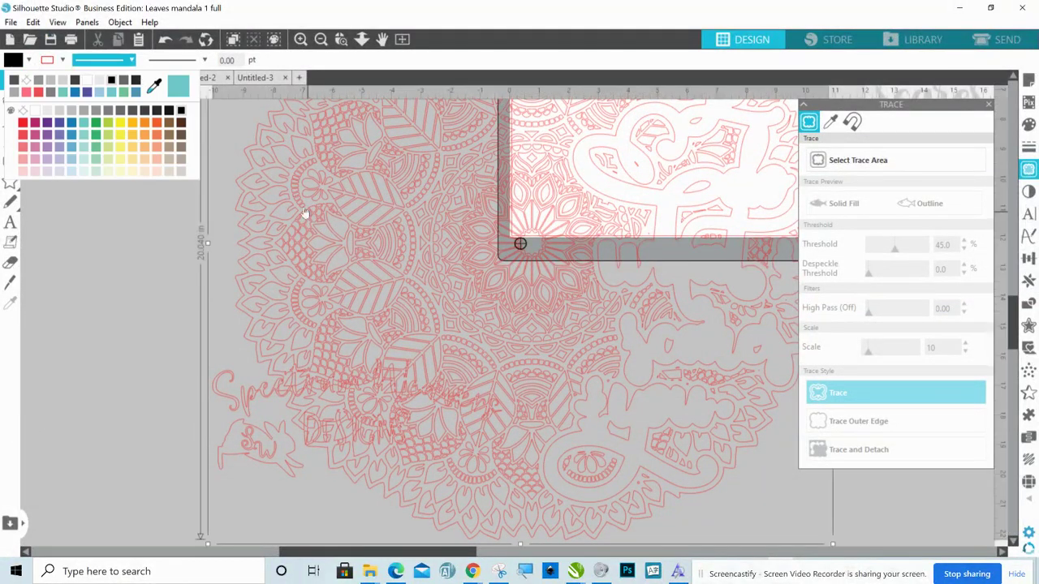
{"action": "left_click", "coordinate": [26, 80]}
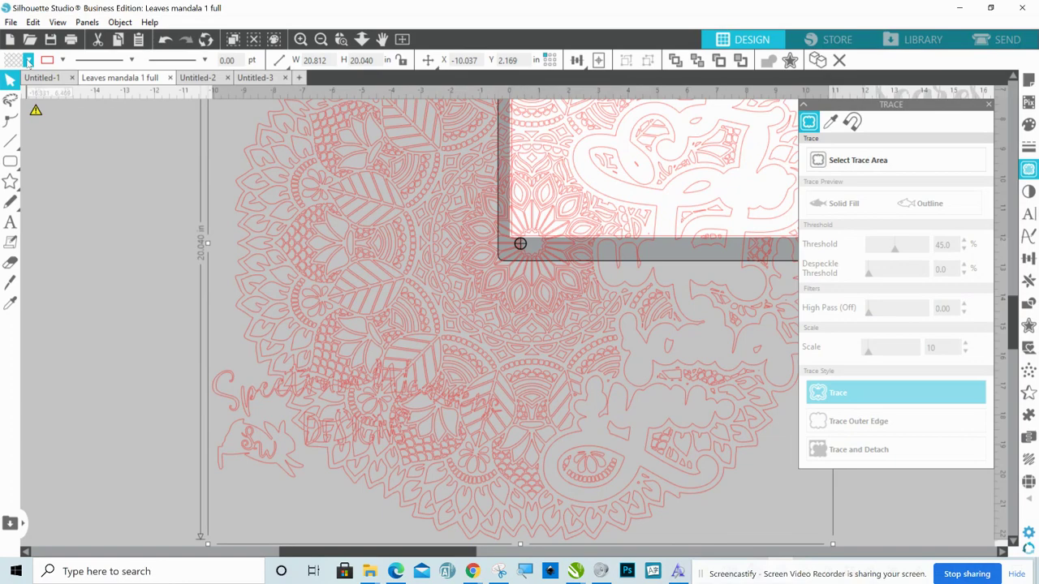
{"action": "left_click", "coordinate": [29, 62]}
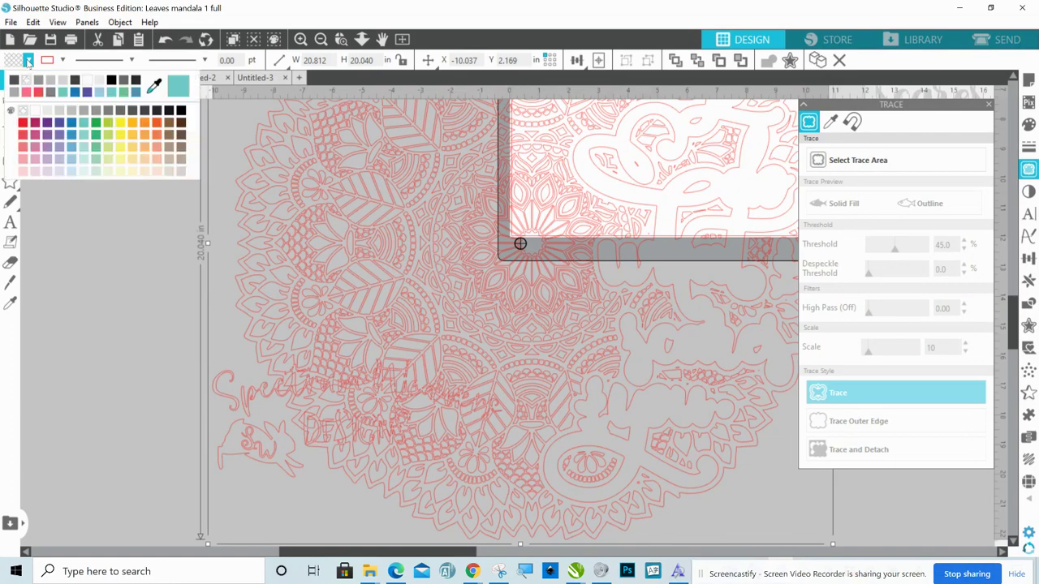
{"action": "left_click", "coordinate": [112, 80]}
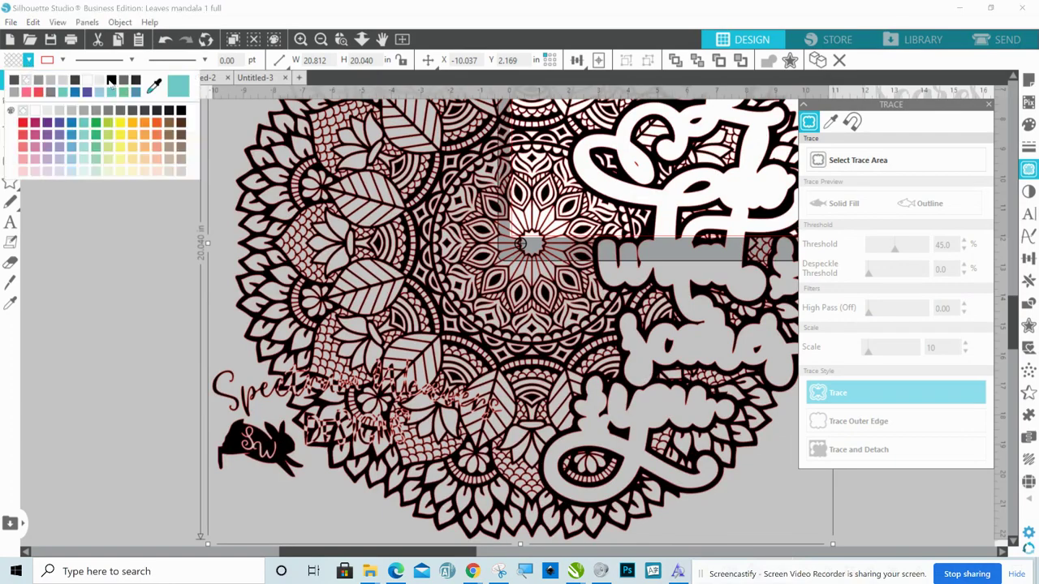
{"action": "left_click", "coordinate": [62, 62]}
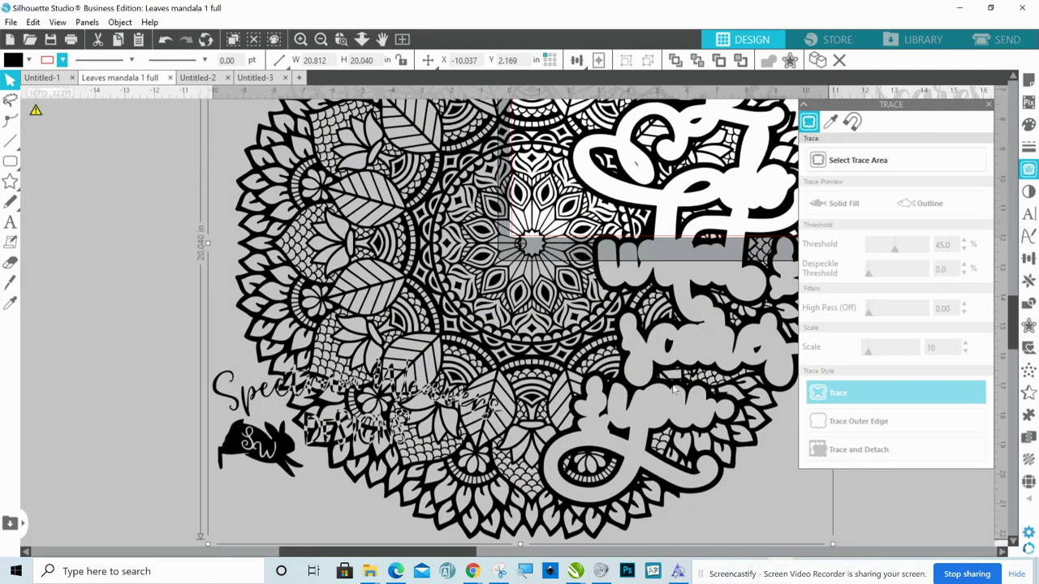
Scale the traced mandala down to about 12.92 in wide and place it partly over the mat's left edge
{"action": "left_click_drag", "start_coordinate": [672, 386], "coordinate": [658, 374]}
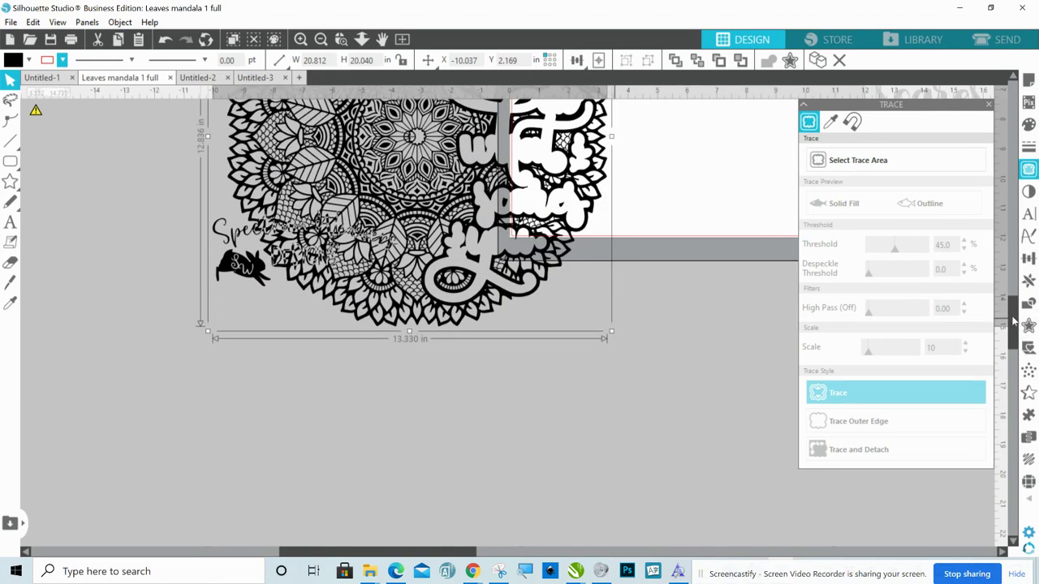
{"action": "left_click_drag", "start_coordinate": [1012, 317], "coordinate": [1010, 262]}
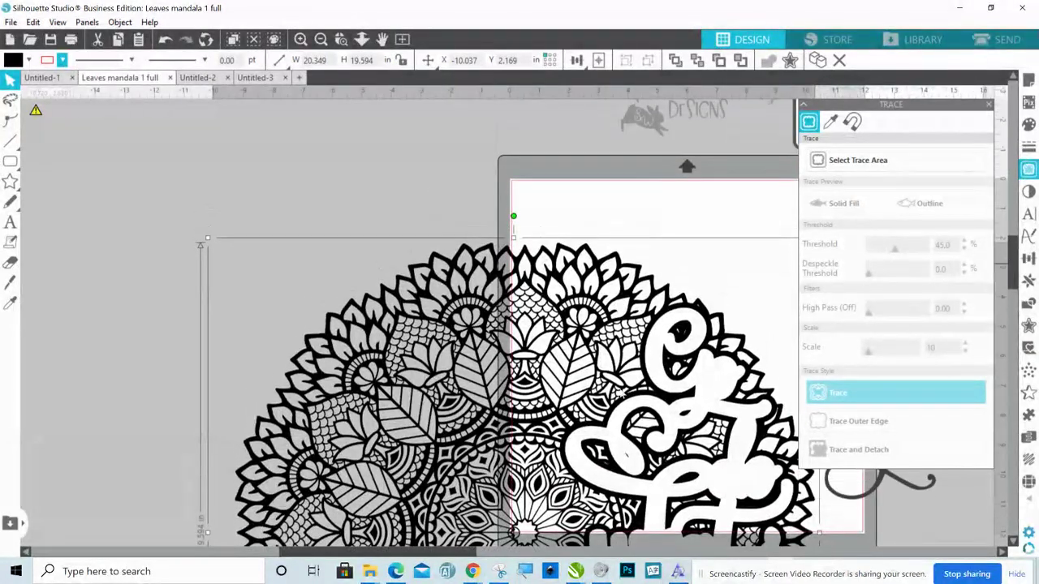
{"action": "left_click_drag", "start_coordinate": [512, 413], "coordinate": [362, 219]}
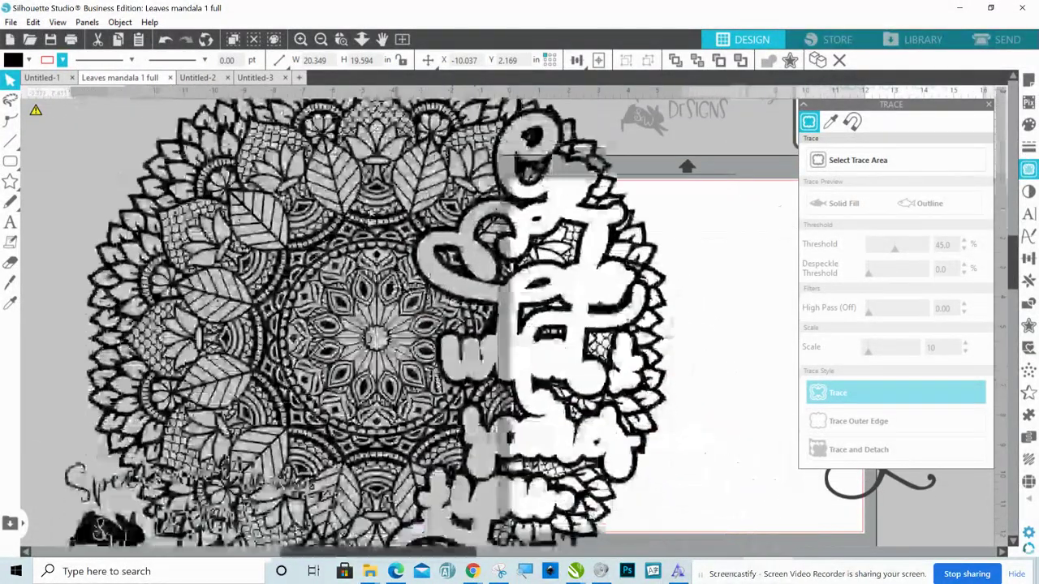
{"action": "left_click_drag", "start_coordinate": [492, 409], "coordinate": [503, 259]}
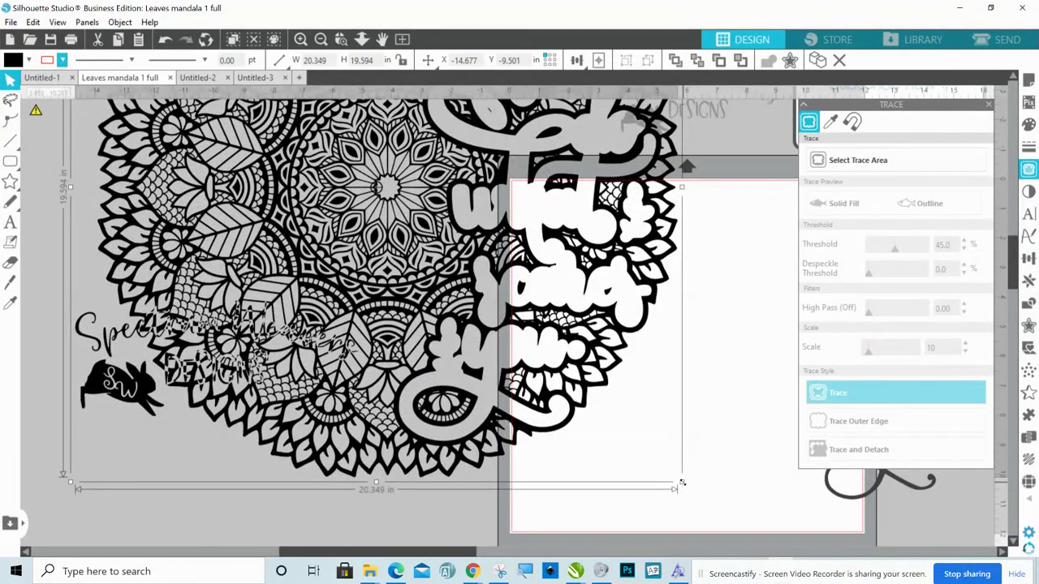
{"action": "left_click_drag", "start_coordinate": [576, 384], "coordinate": [464, 274]}
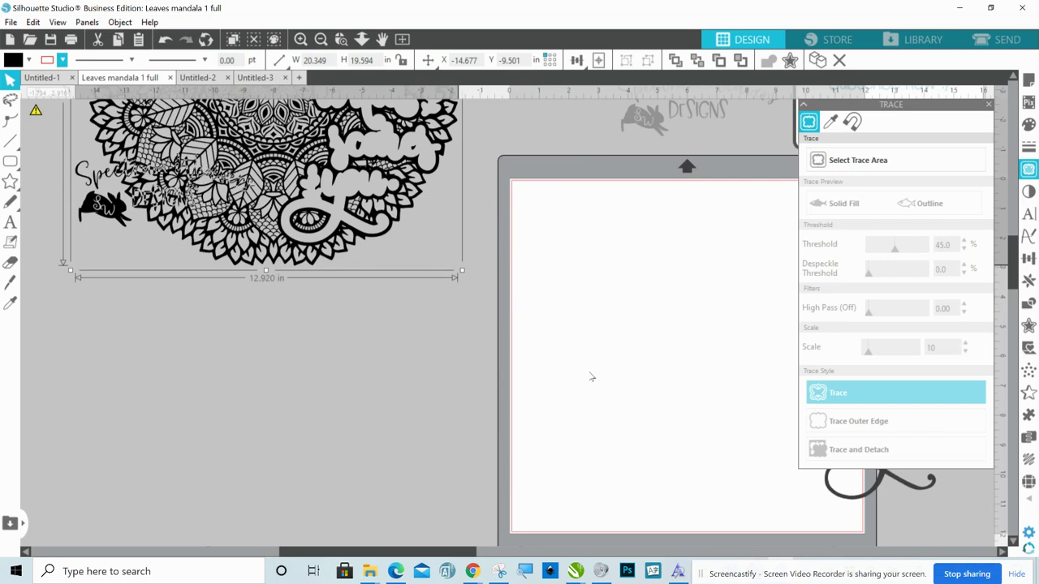
{"action": "left_click_drag", "start_coordinate": [291, 131], "coordinate": [411, 369]}
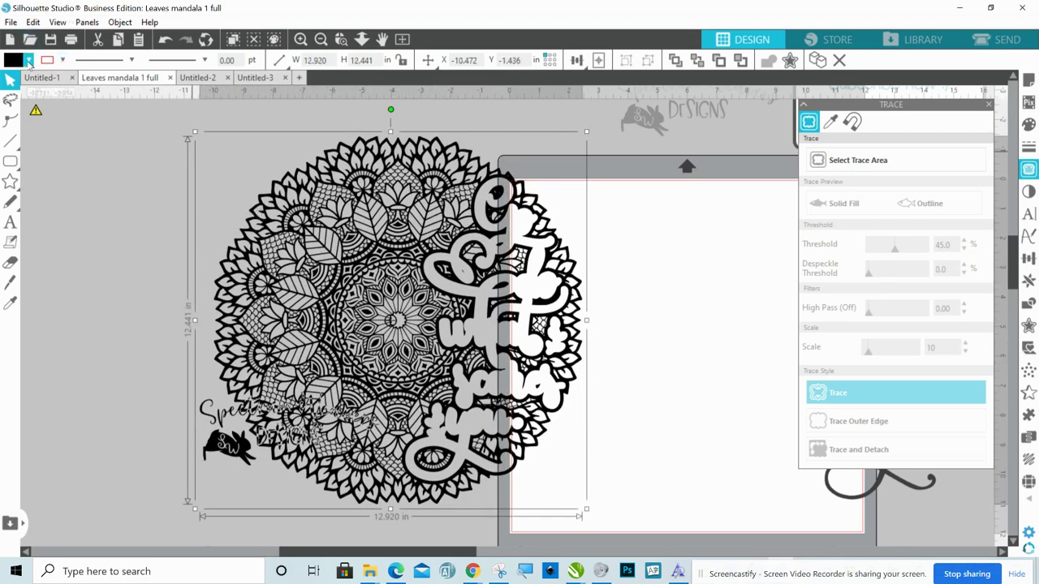
Fill the traced mandala with dark grey and move the quote over its cutout
{"action": "left_click", "coordinate": [29, 61]}
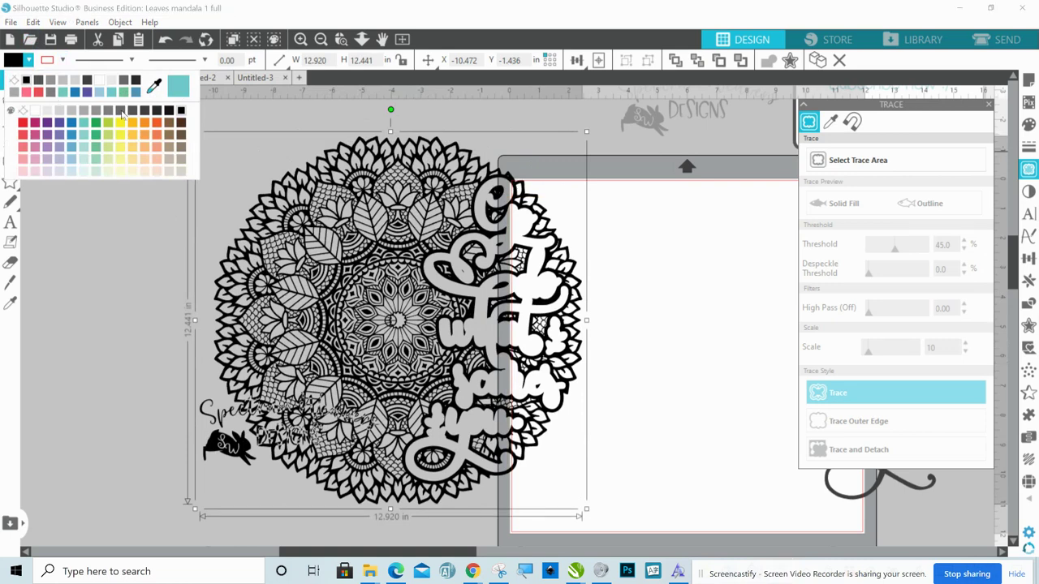
{"action": "left_click", "coordinate": [120, 111]}
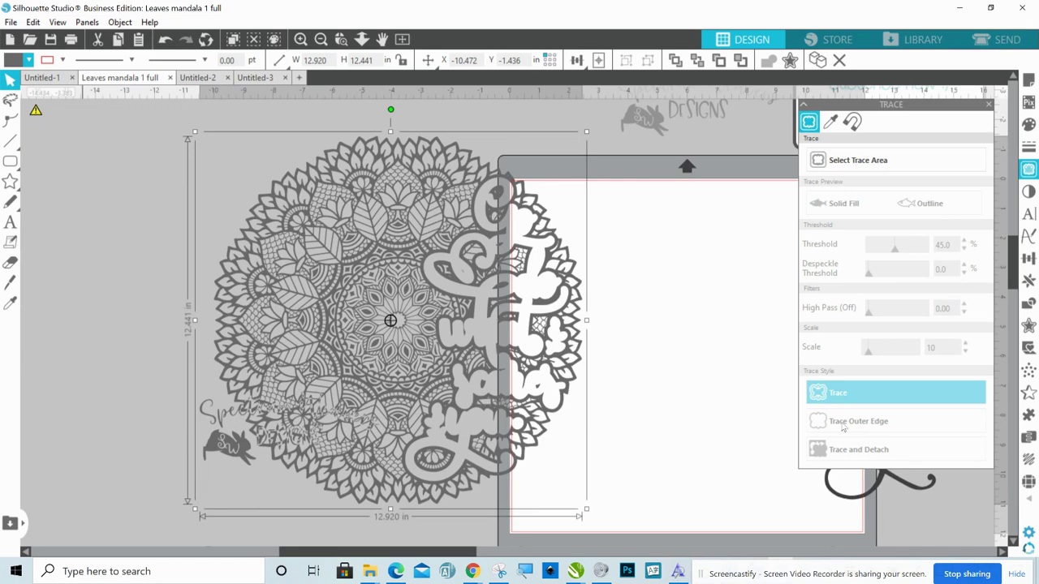
{"action": "mouse_move", "coordinate": [830, 494]}
{"action": "left_mouse_down"}
{"action": "mouse_move", "coordinate": [642, 471]}
{"action": "mouse_move", "coordinate": [410, 493]}
{"action": "left_mouse_up"}
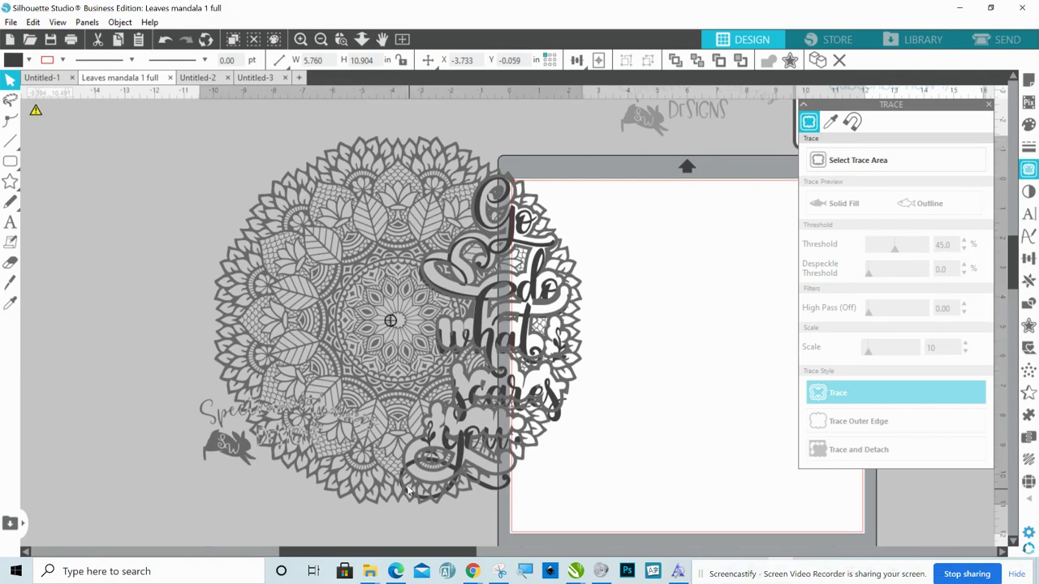
{"action": "left_click", "coordinate": [410, 493], "text": "shift"}
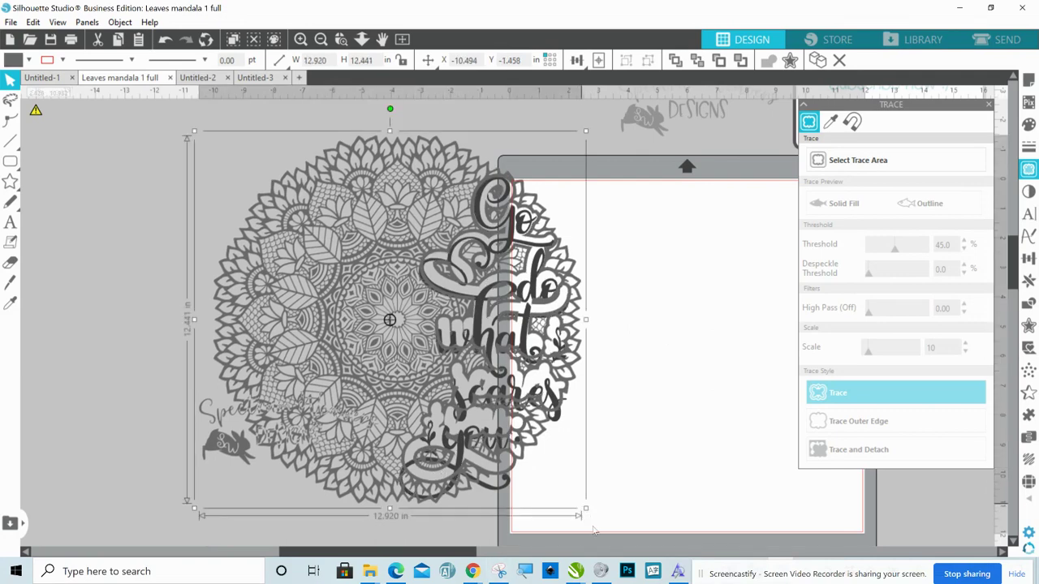
Enlarge the mandala to about 13.59 in wide and move it left, off the mat
{"action": "left_click_drag", "start_coordinate": [596, 534], "coordinate": [597, 534]}
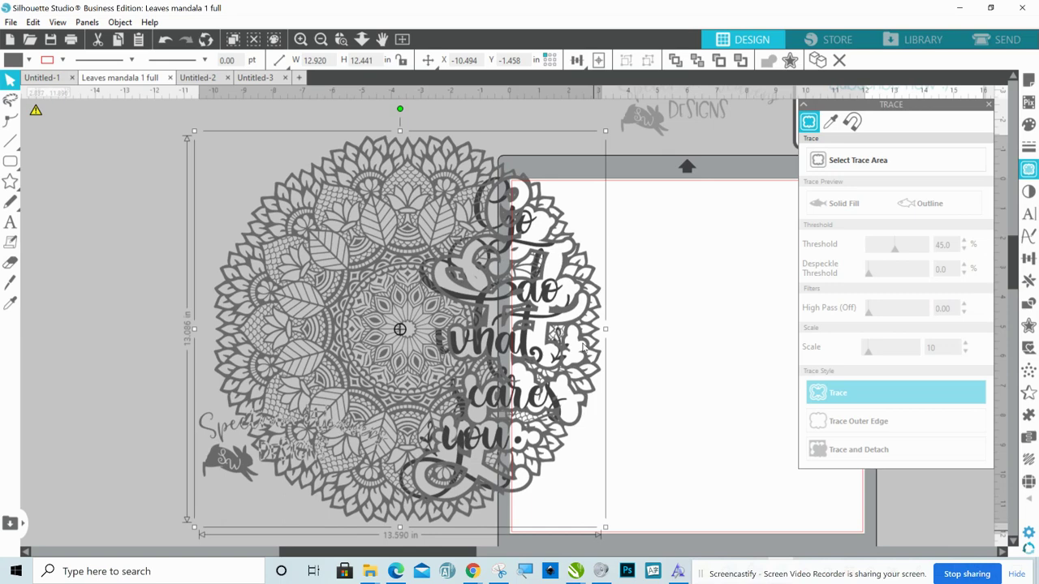
{"action": "key", "text": "ctrl+z"}
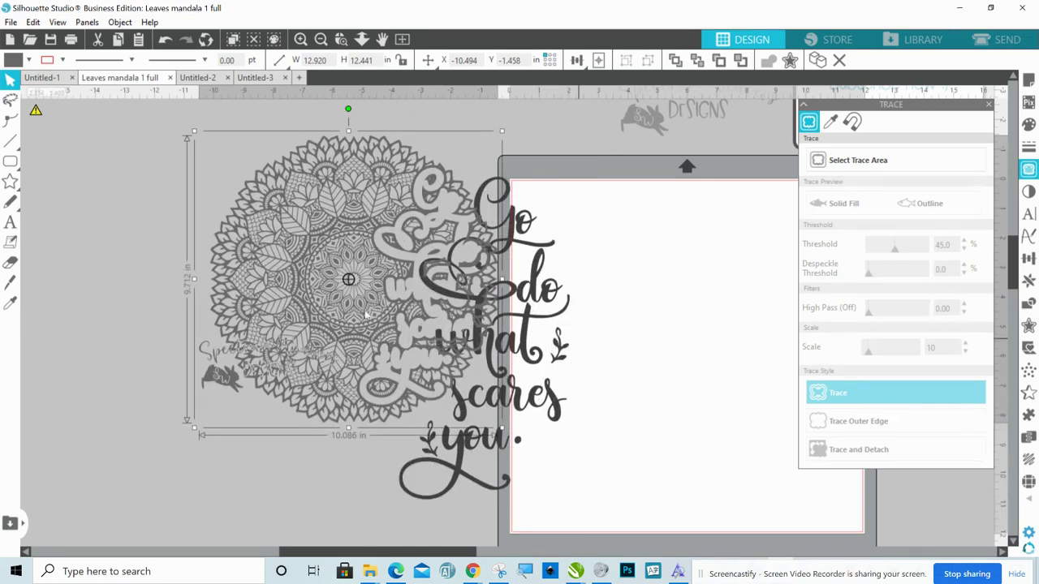
{"action": "key", "text": "ctrl+y"}
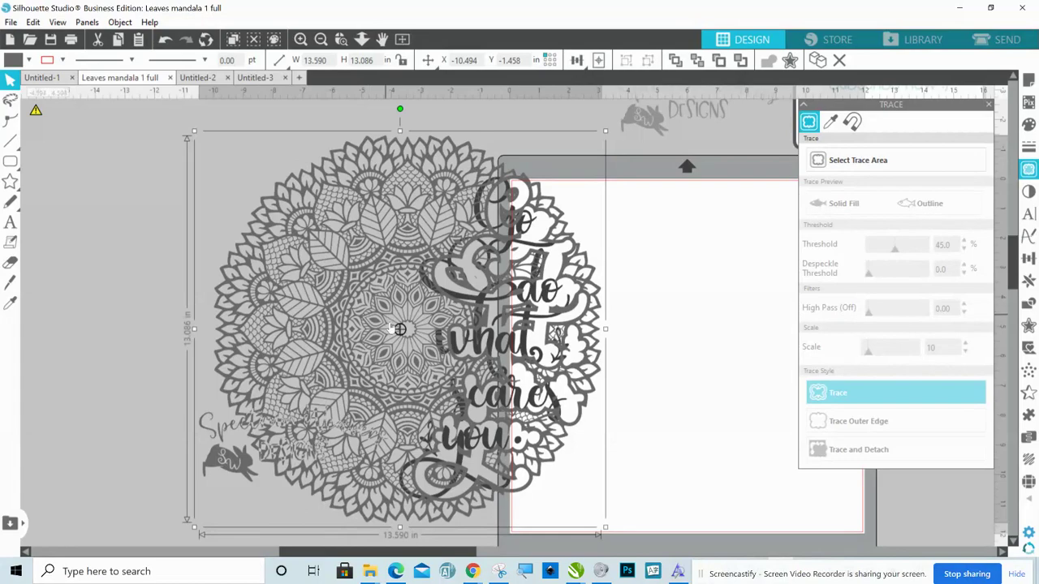
{"action": "left_click", "coordinate": [694, 337]}
{"action": "left_click_drag", "start_coordinate": [435, 303], "coordinate": [313, 268]}
Scale the quote down to about 5.6 in wide and fit it inside the mandala's cutout
{"action": "left_click_drag", "start_coordinate": [513, 331], "coordinate": [578, 319]}
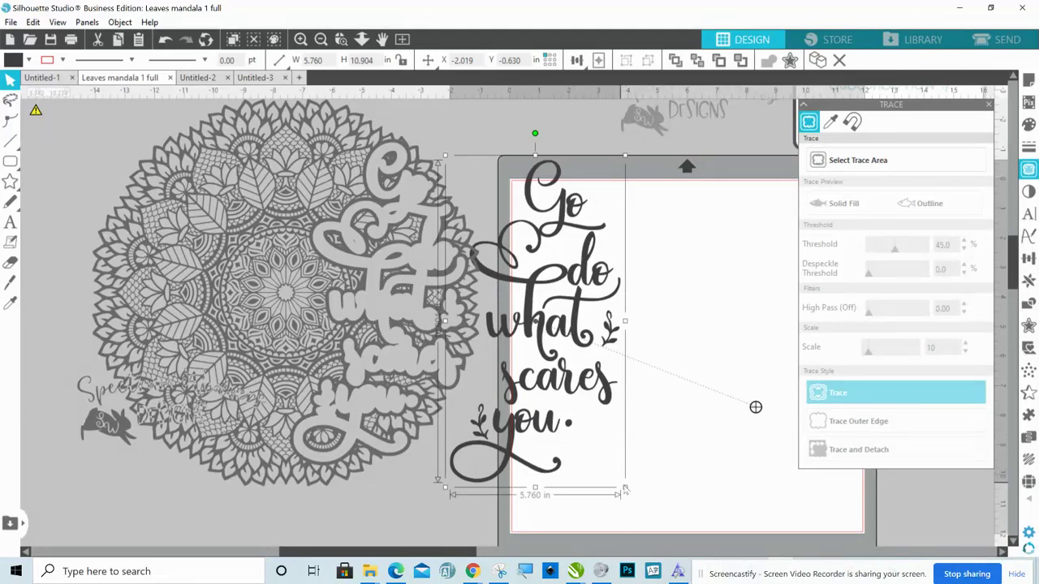
{"action": "left_click_drag", "start_coordinate": [625, 487], "coordinate": [615, 481]}
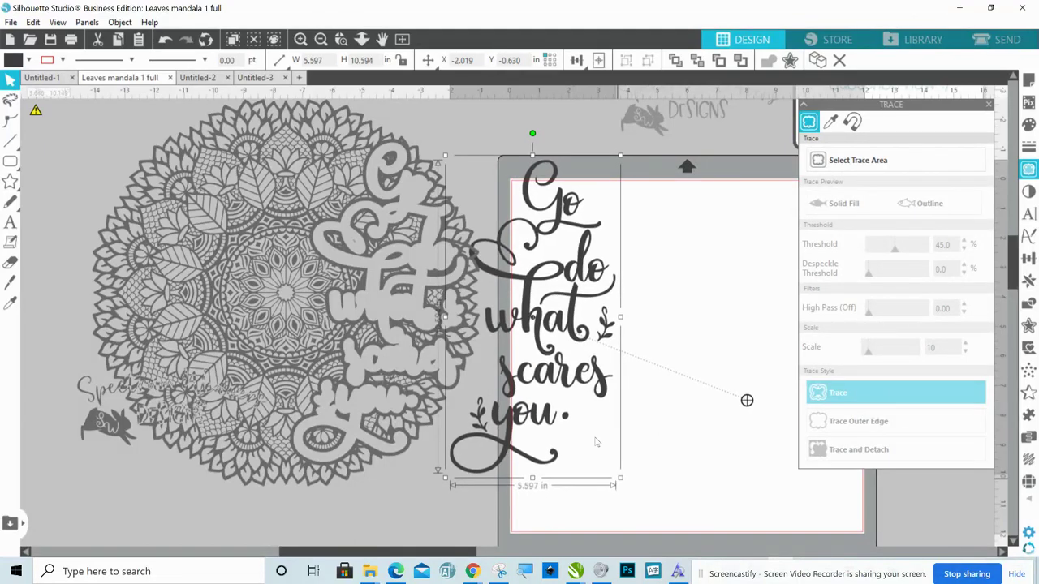
{"action": "left_click_drag", "start_coordinate": [569, 393], "coordinate": [415, 373]}
{"action": "left_click", "coordinate": [610, 321]}
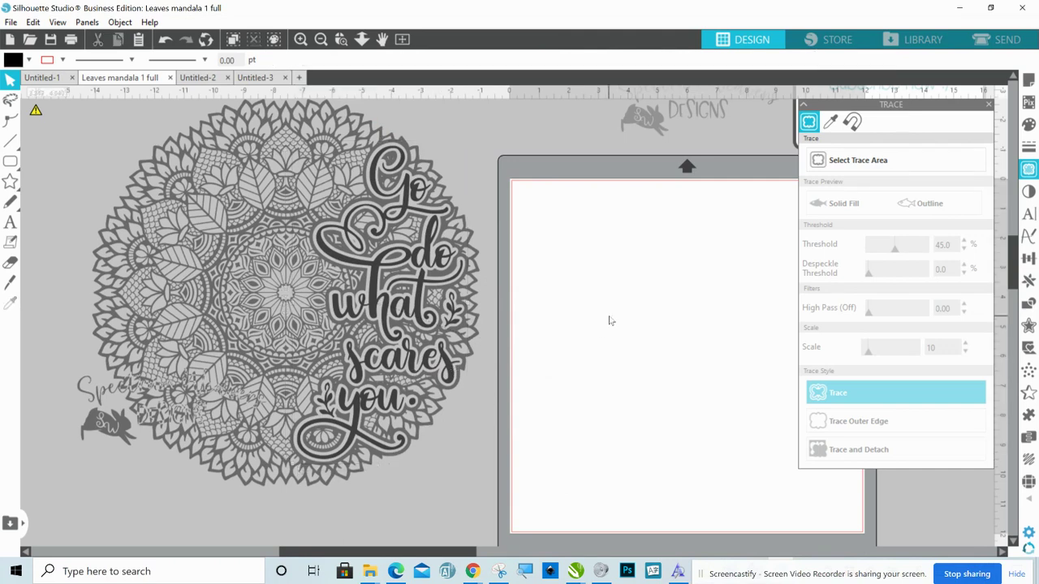